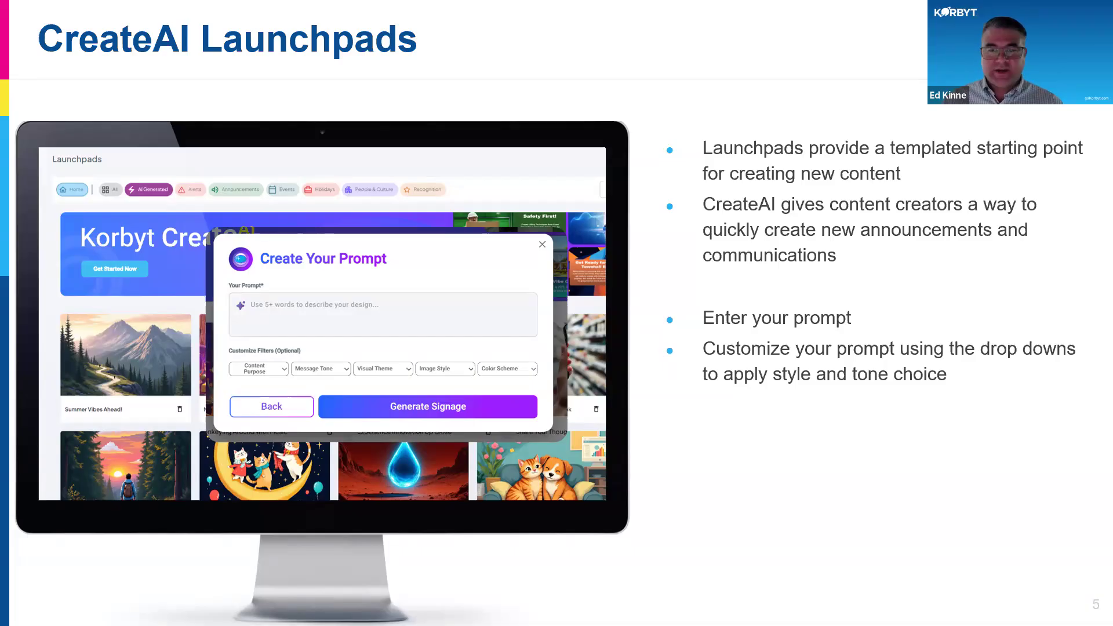
# Switch to the Korbyt browser window and look at the product choices in the expanded navigation menu.
pyautogui.hotkey('alt', 'Tab')
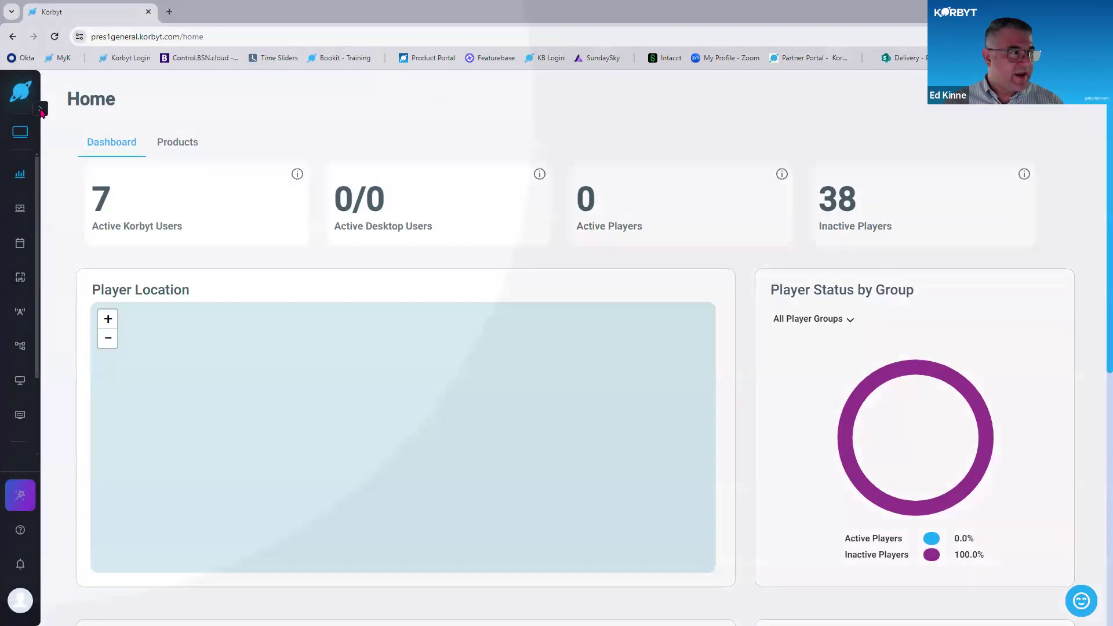
pyautogui.click(41, 109)
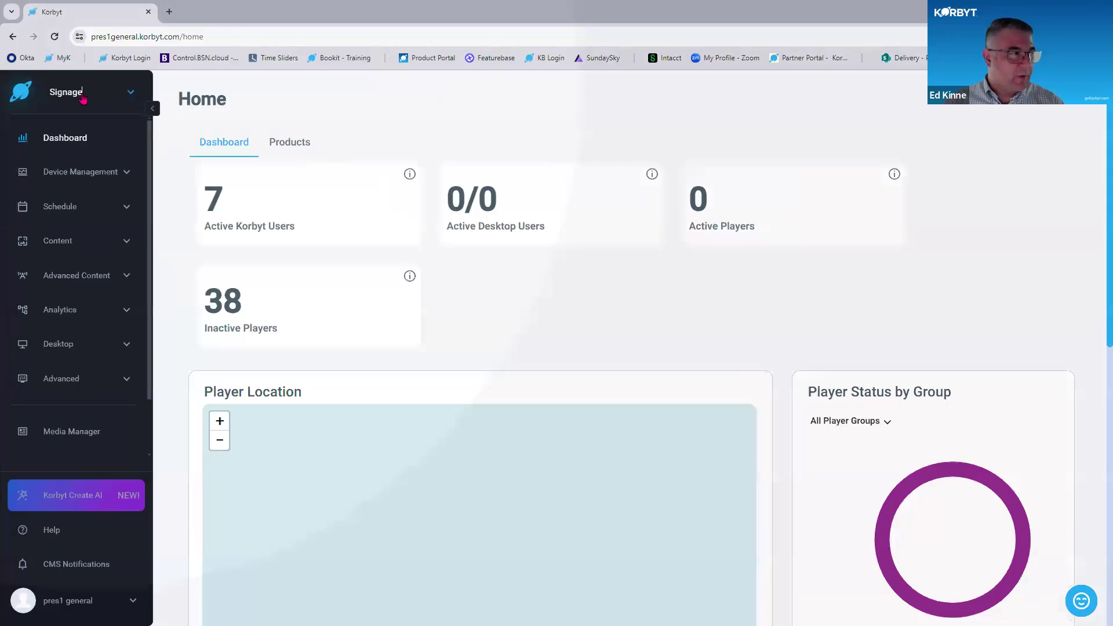
pyautogui.click(83, 98)
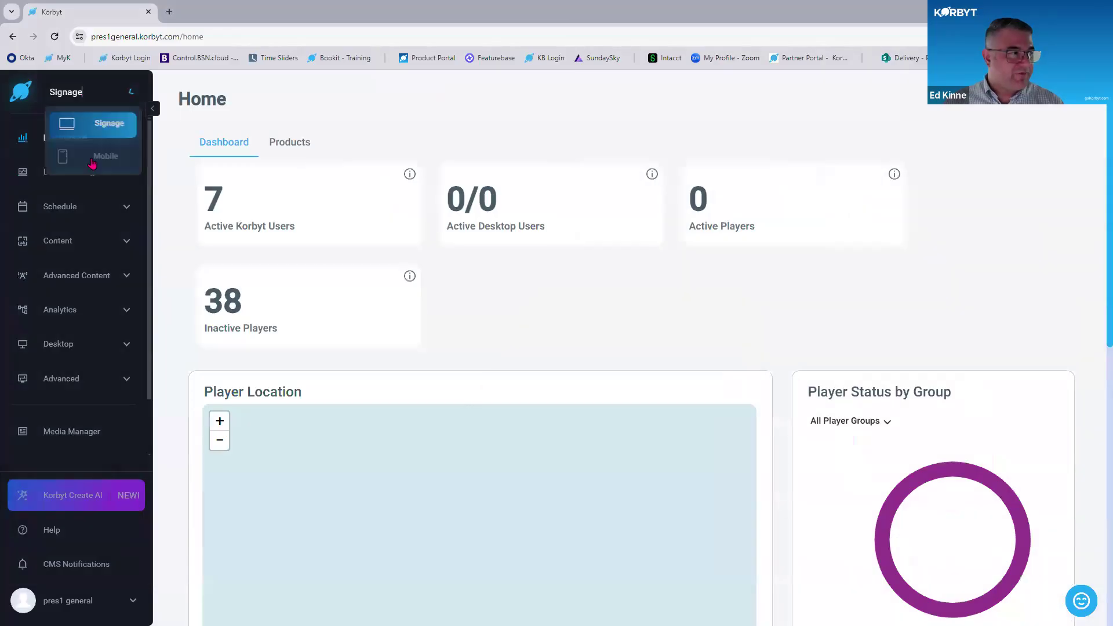
pyautogui.click(119, 92)
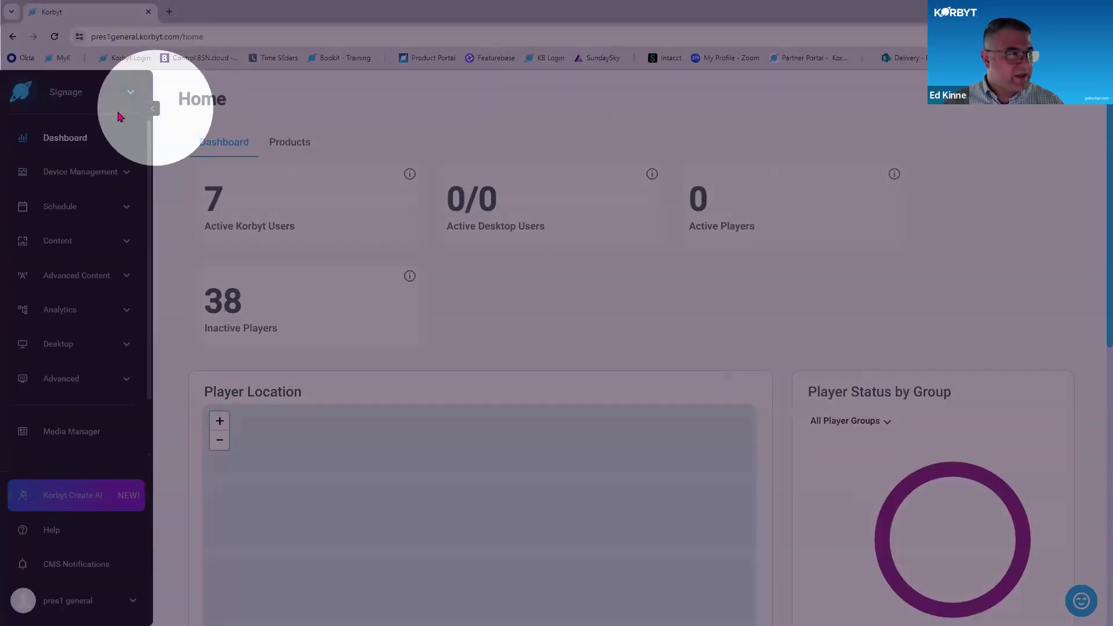
pyautogui.click(153, 108)
pyautogui.click(42, 108)
pyautogui.click(153, 109)
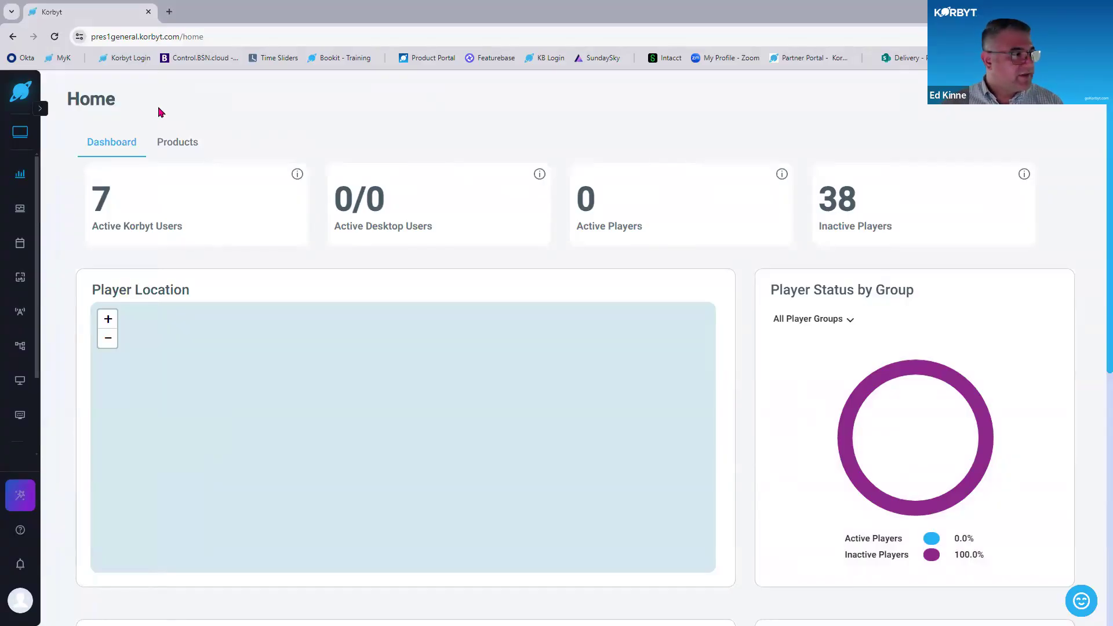
pyautogui.click(41, 109)
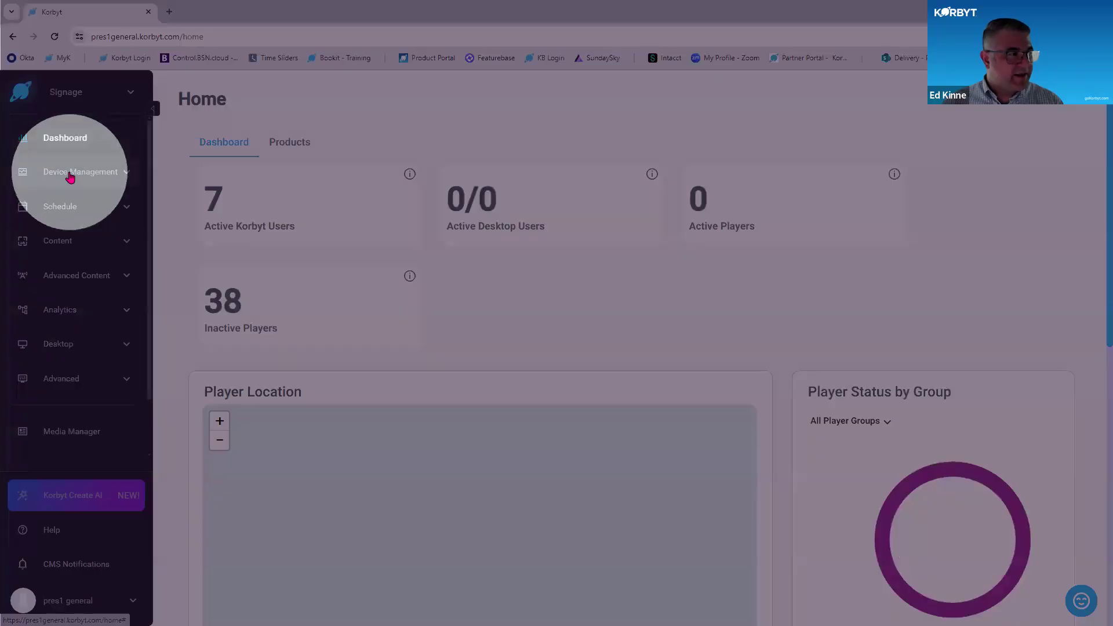
# Look through the Device Management, Schedule and Content sections of the navigation menu, and collapse the menu.
pyautogui.click(74, 173)
pyautogui.click(86, 293)
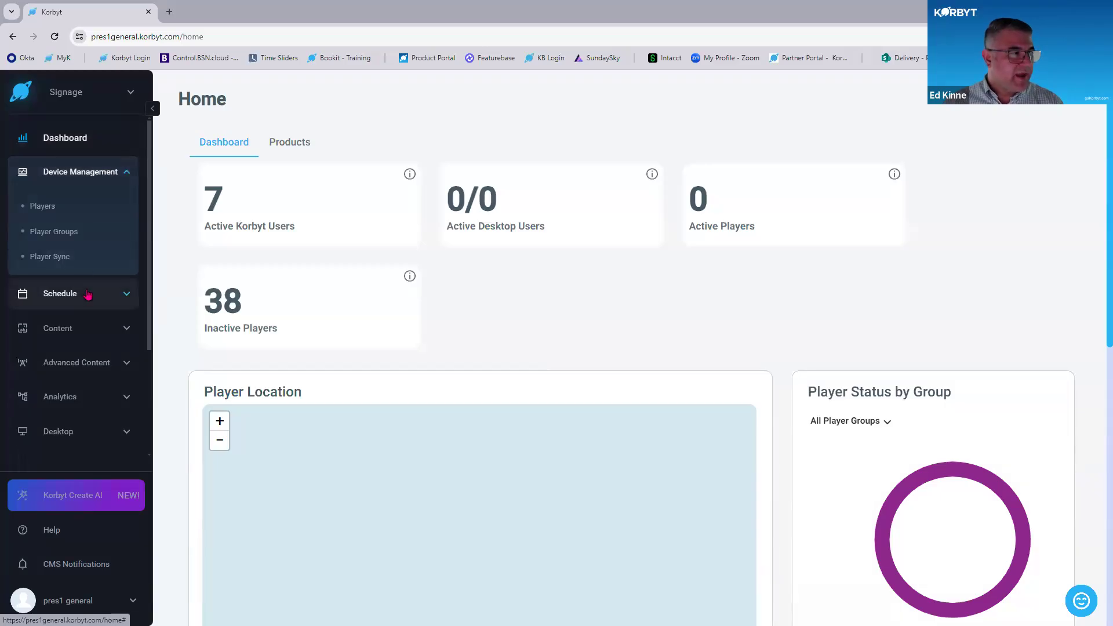
pyautogui.click(90, 306)
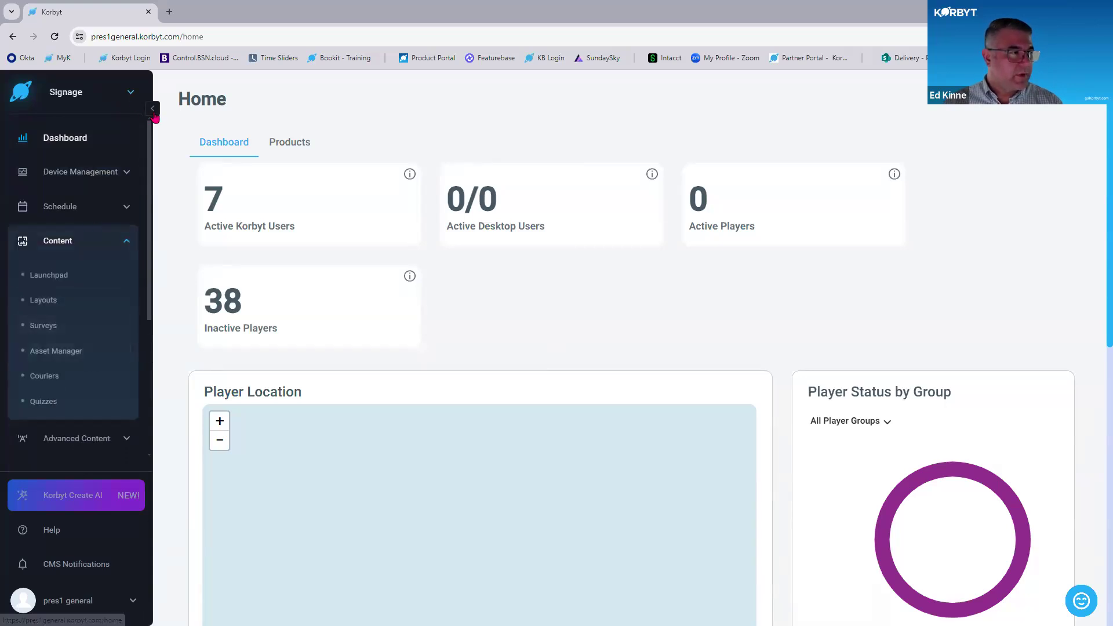
pyautogui.click(153, 109)
# View the Players page under Device Management and the Playlists page under Schedule.
pyautogui.click(29, 181)
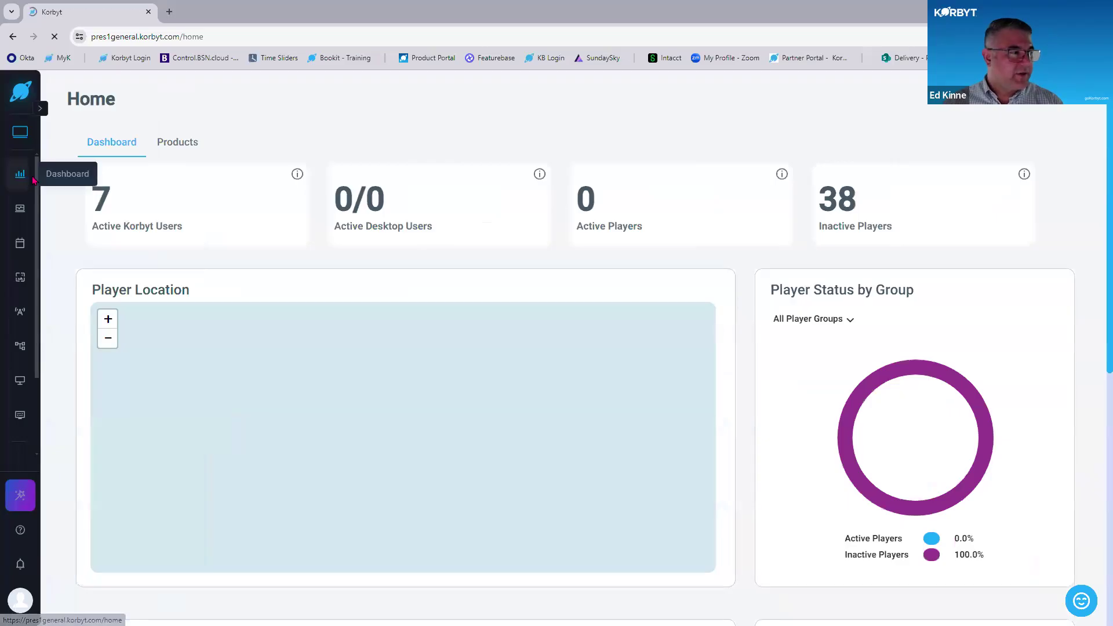
pyautogui.moveTo(24, 211)
pyautogui.click(87, 240)
pyautogui.moveTo(22, 246)
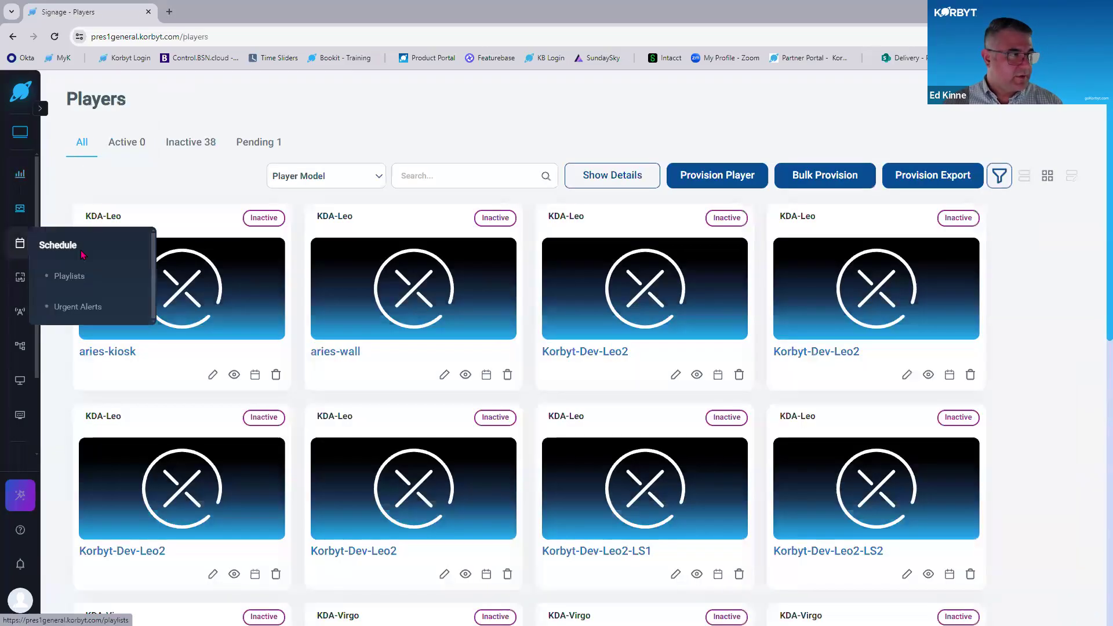
pyautogui.click(75, 277)
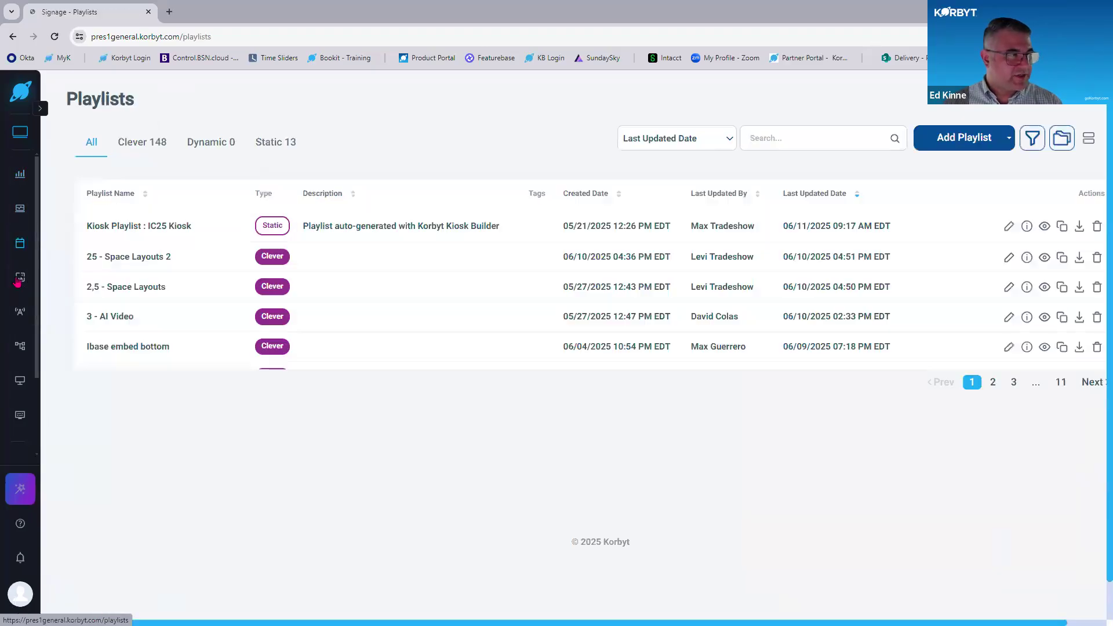
# Open the Launchpad page from the Content section.
pyautogui.moveTo(19, 278)
pyautogui.click(74, 311)
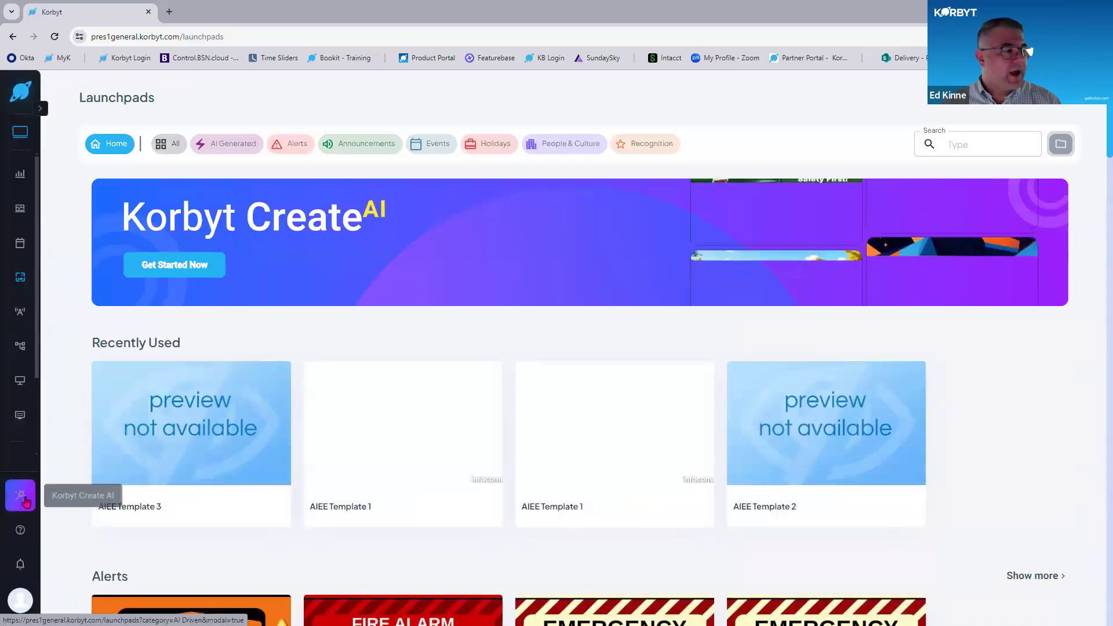
pyautogui.press('ctrl')
pyautogui.press('ctrl')
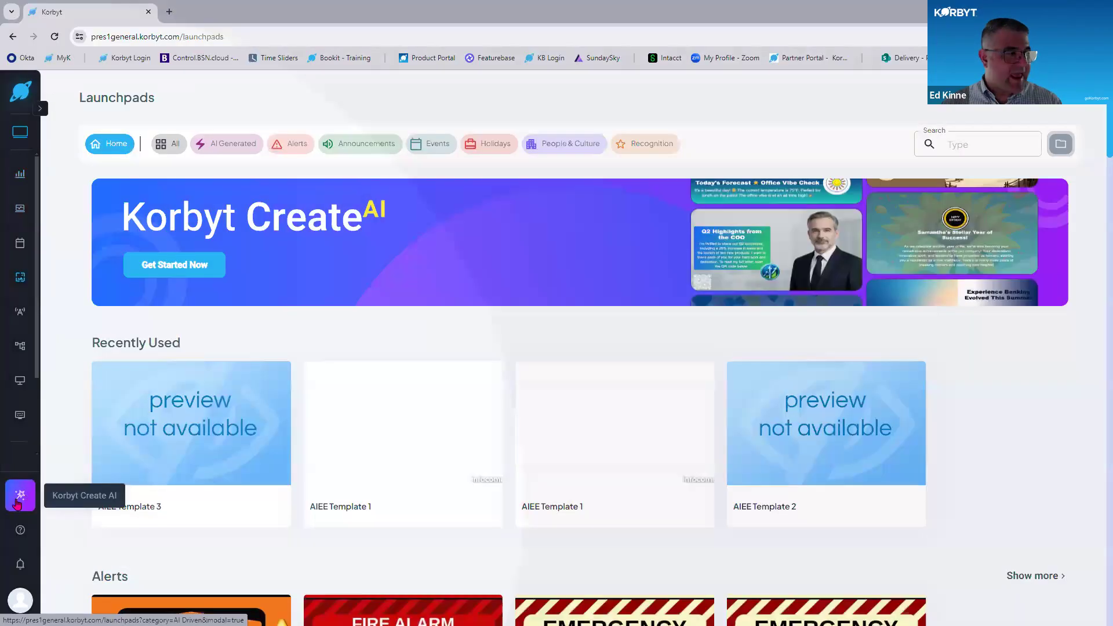
# Start Korbyt Create AI and proceed from its introduction to the prompt form.
pyautogui.click(27, 501)
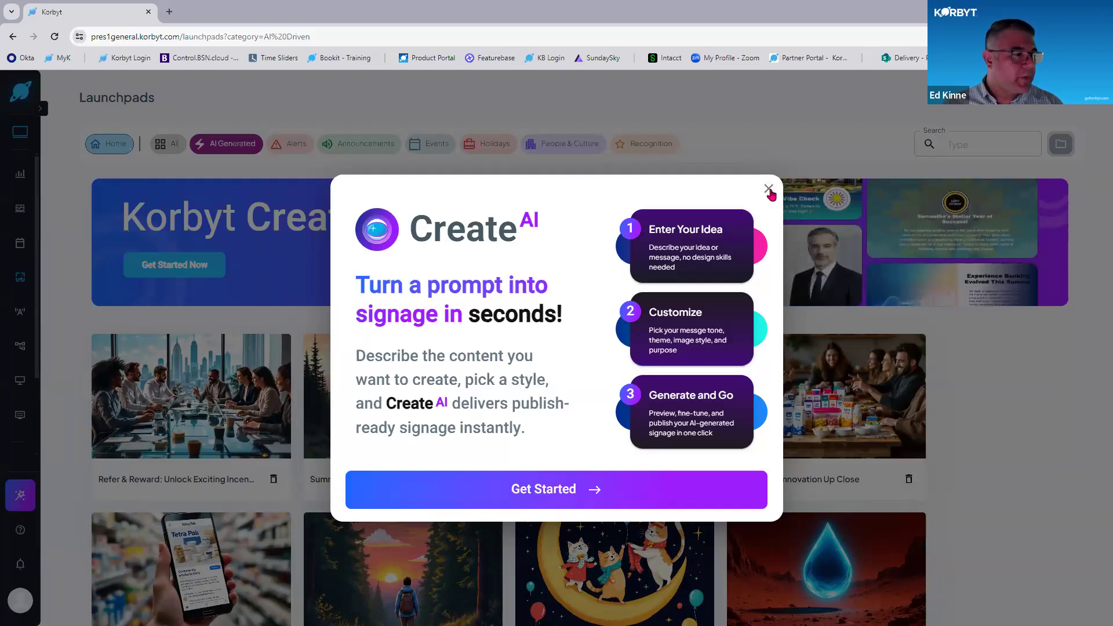
pyautogui.click(192, 276)
pyautogui.click(161, 273)
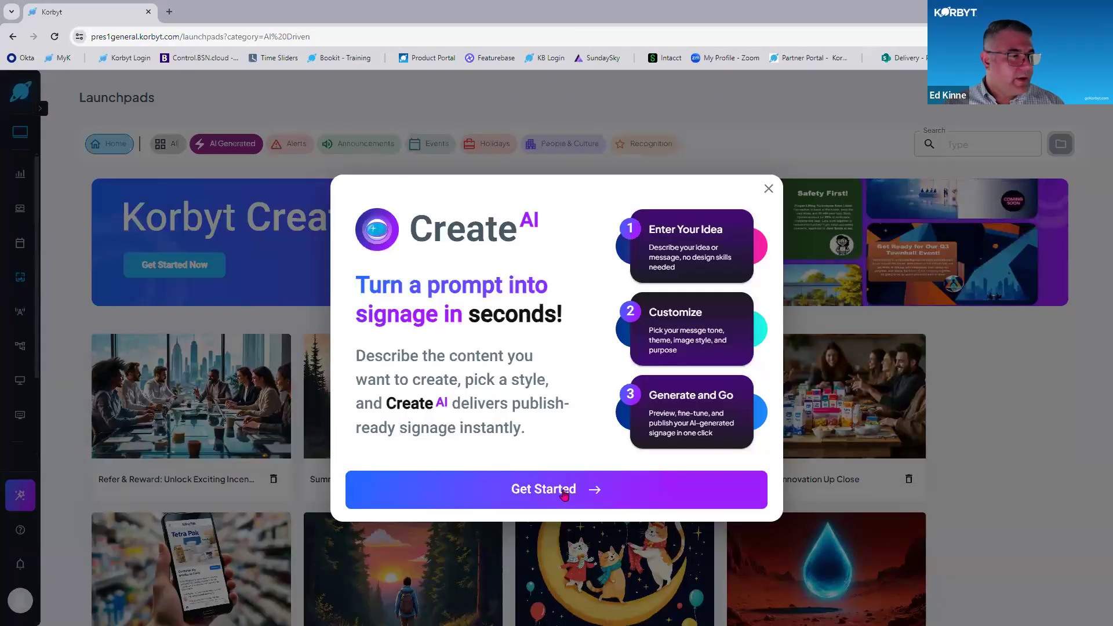
pyautogui.click(562, 492)
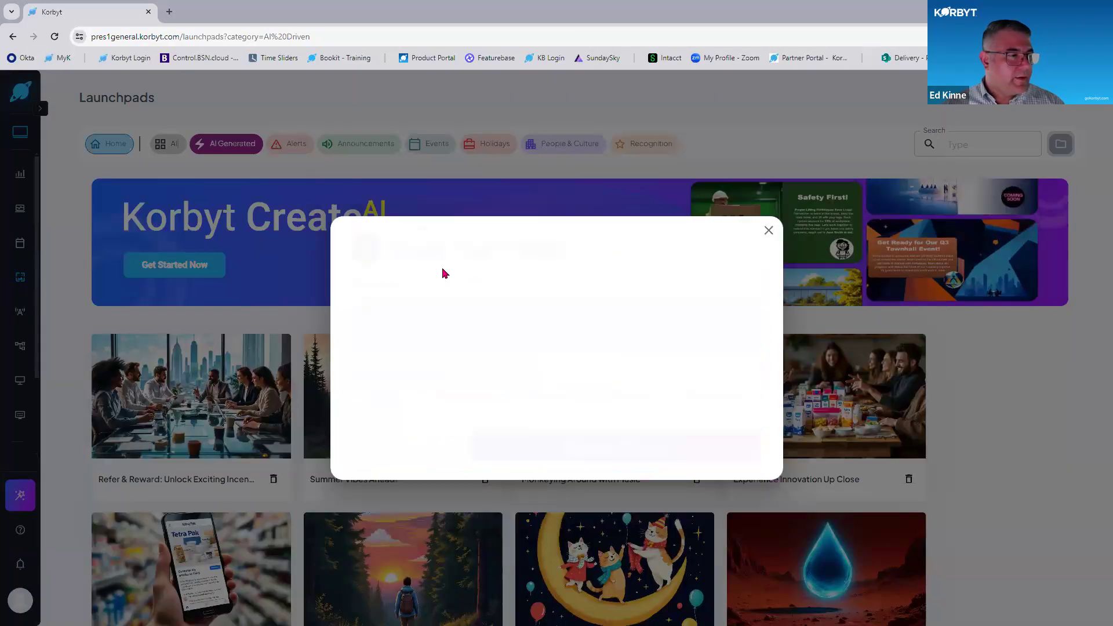
# Enter a prompt for an employee referral announcement: $500 bonus for a hire completing the 3-month probationary period, plus $500 after 6 months in good standing.
pyautogui.click(507, 323)
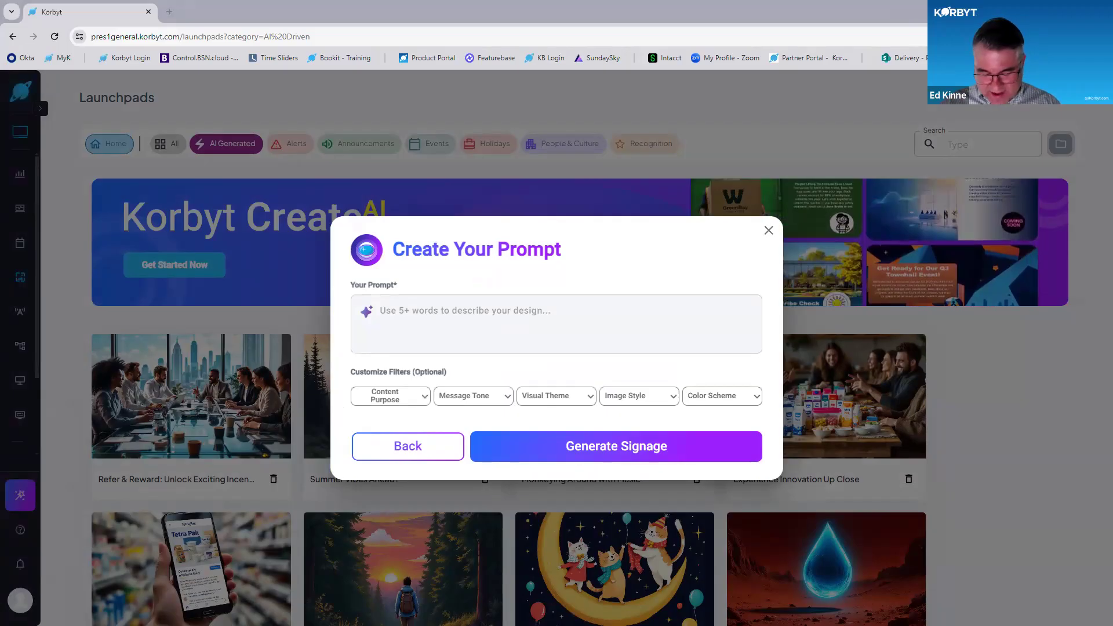
pyautogui.click(520, 323)
pyautogui.write('An announcement for an employee referral program that will give employees a $500 bonus if they refer a new hire who stays employed through the 3-month probationary period. It also awards an additional $500 if the new employee stays employed in good standing for 6 months.')
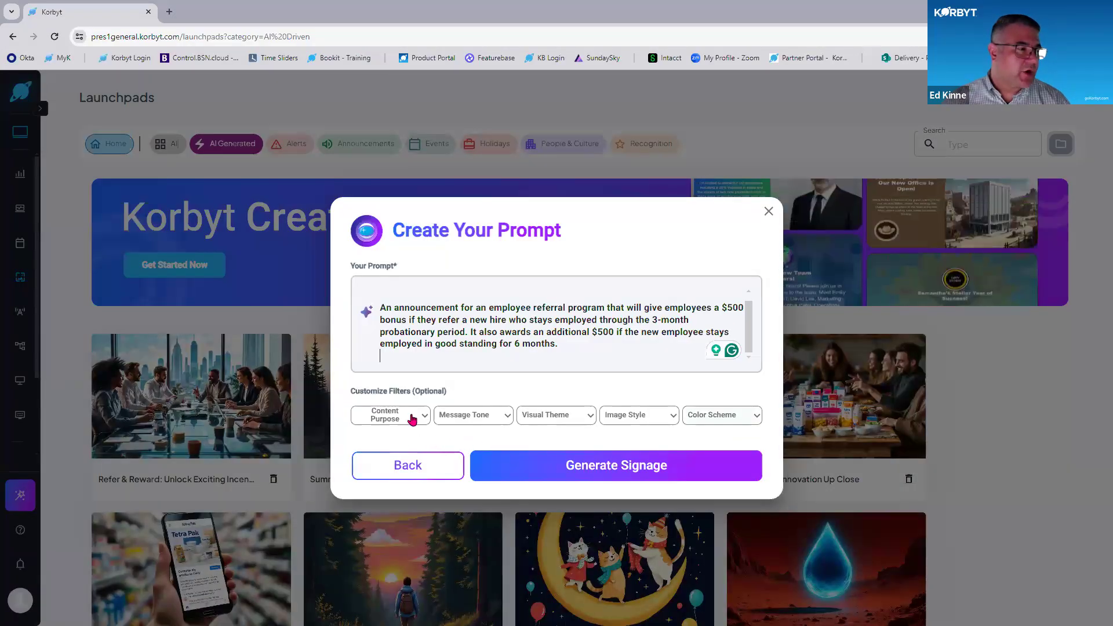
# Set the message tone to Enthusiastic/Energetic and the image style to Photorealistic, and view the visual theme and content purpose options.
pyautogui.click(471, 415)
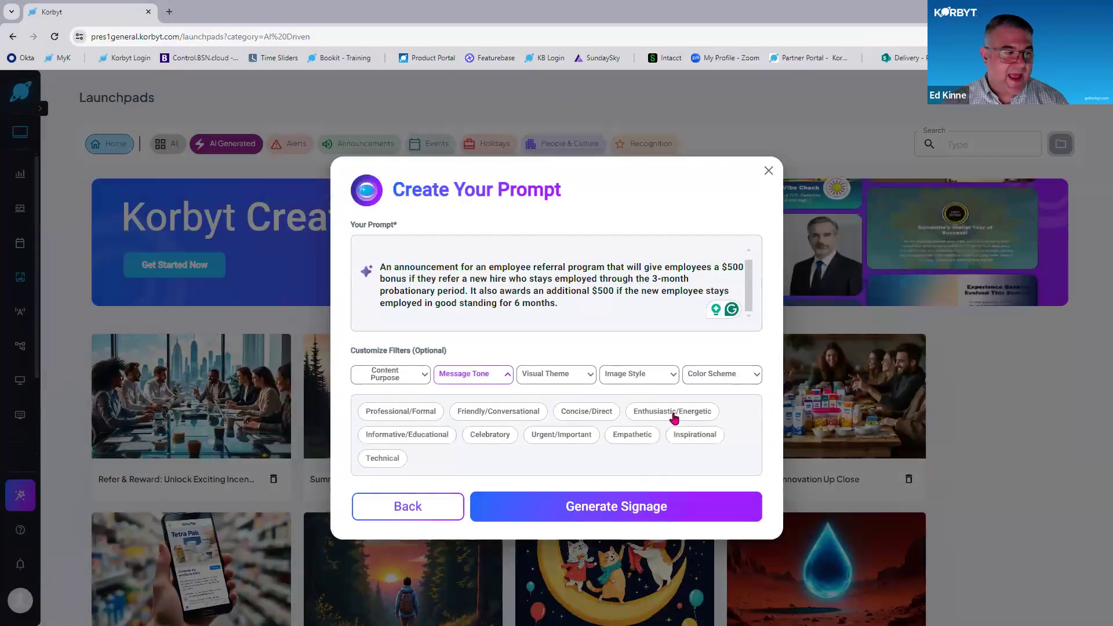
pyautogui.click(675, 416)
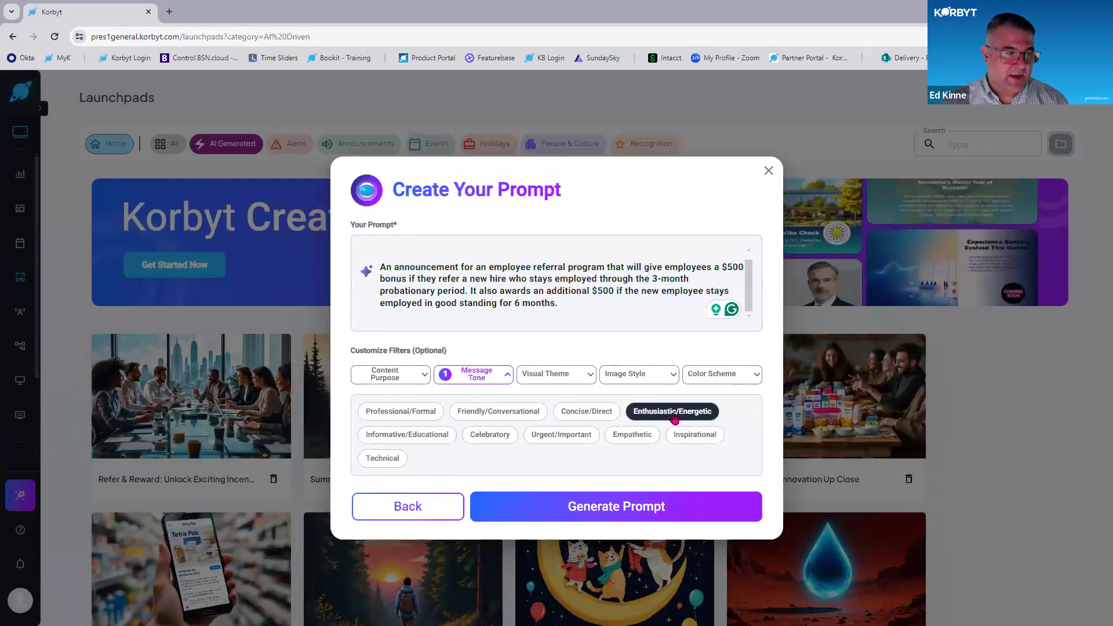
pyautogui.click(650, 376)
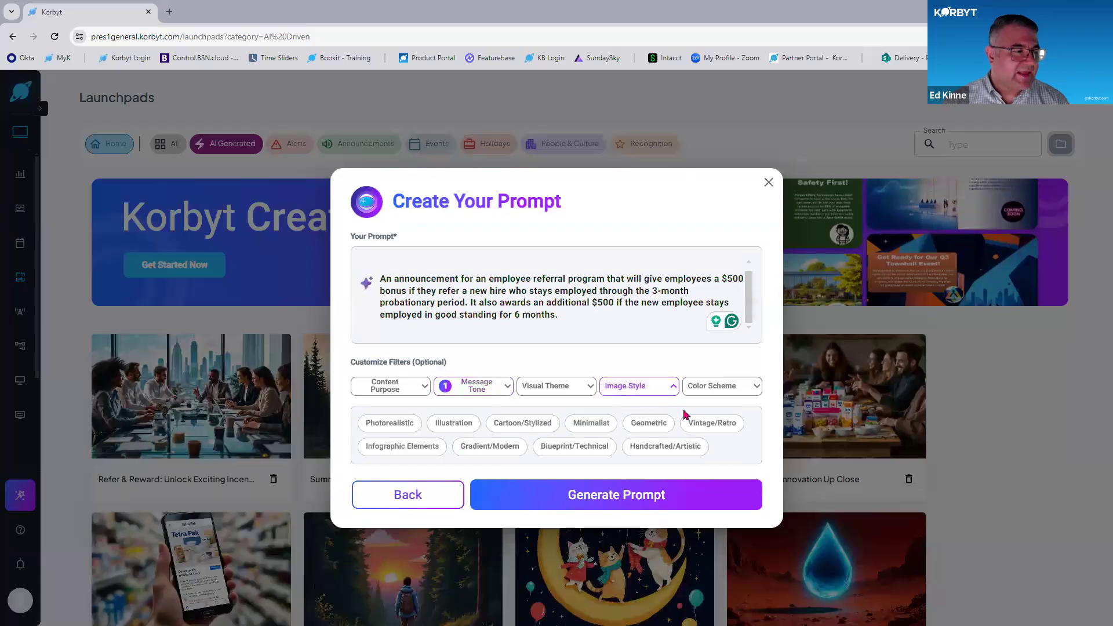
pyautogui.click(385, 427)
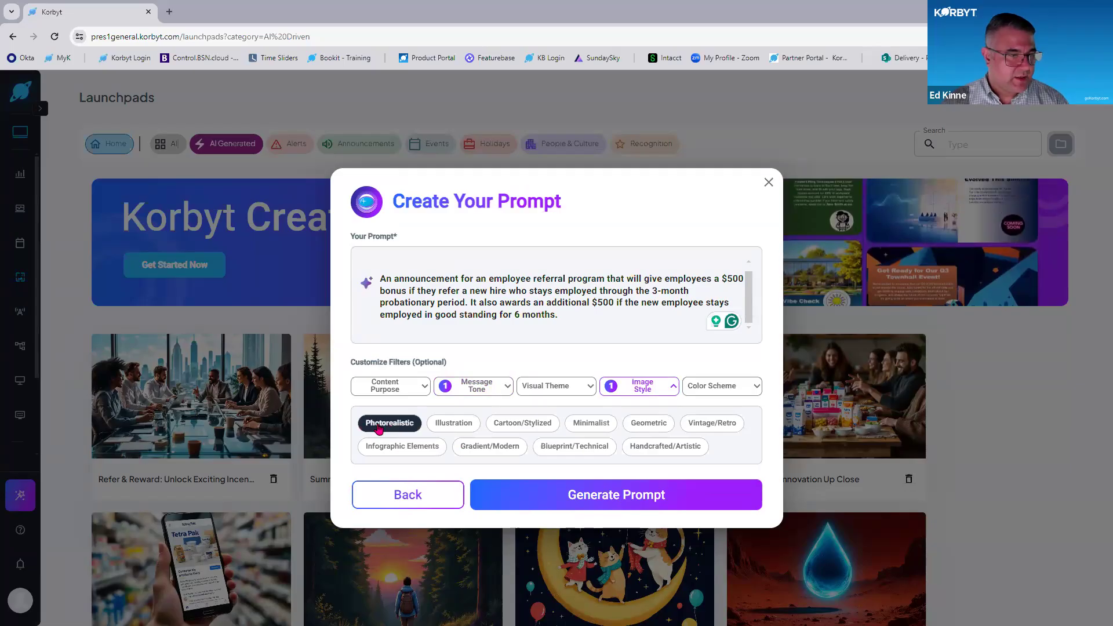
pyautogui.click(531, 389)
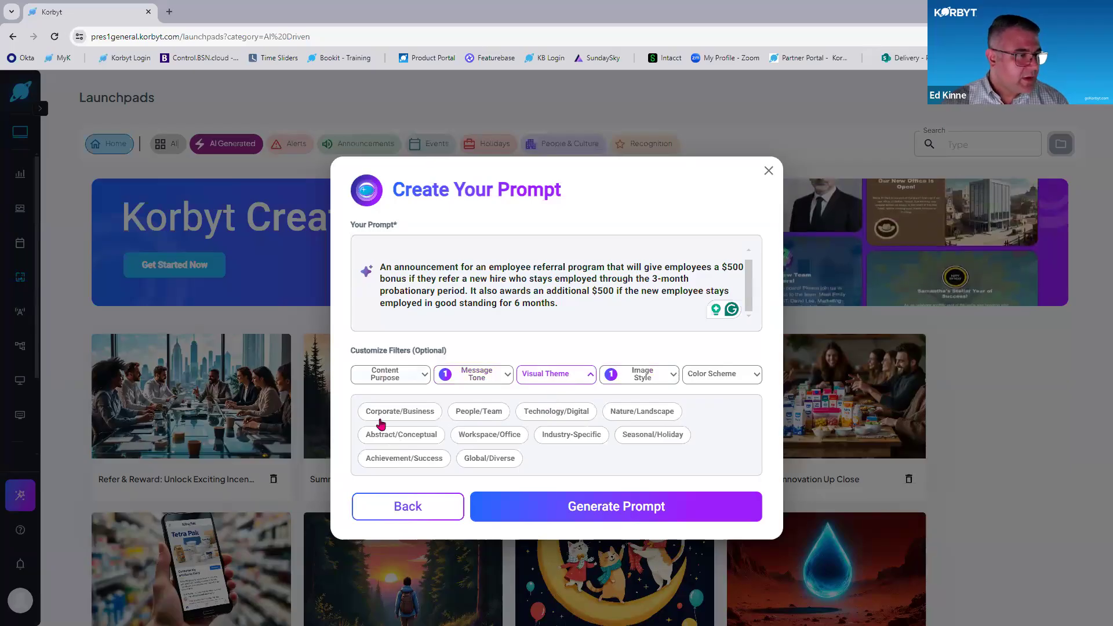
pyautogui.click(381, 376)
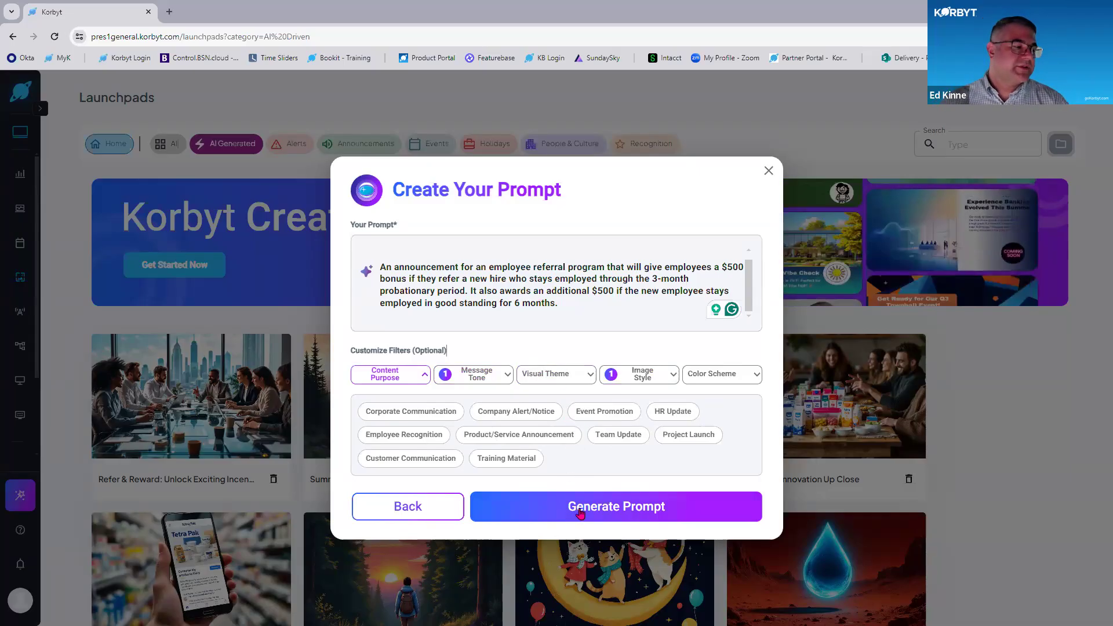
# Generate the refined prompt, review its full text, and generate the signage from it.
pyautogui.click(607, 513)
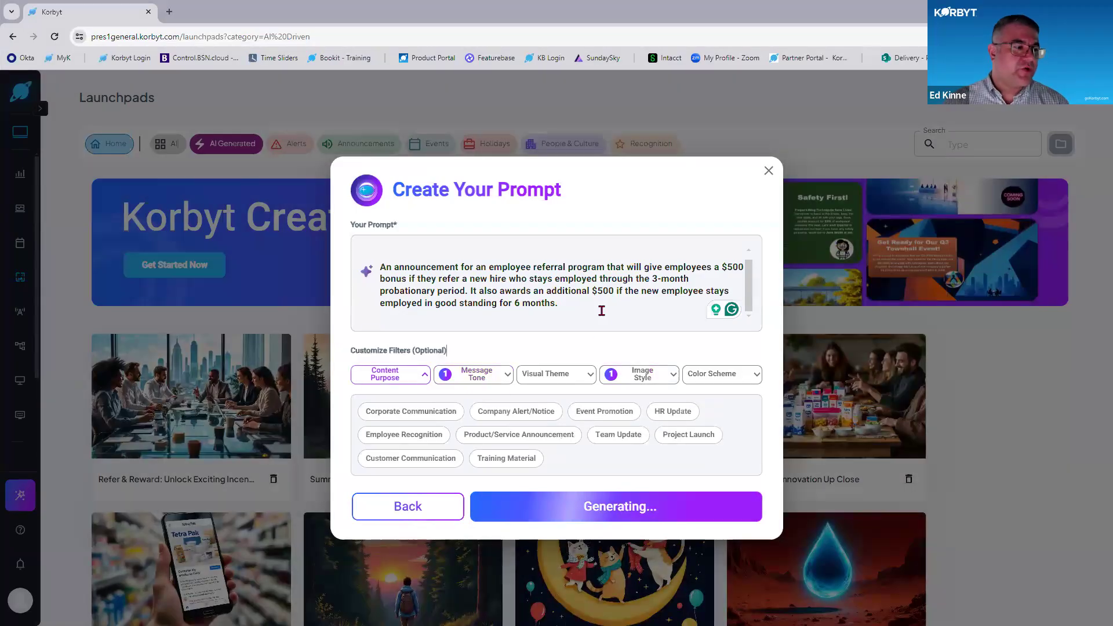
pyautogui.click(393, 308)
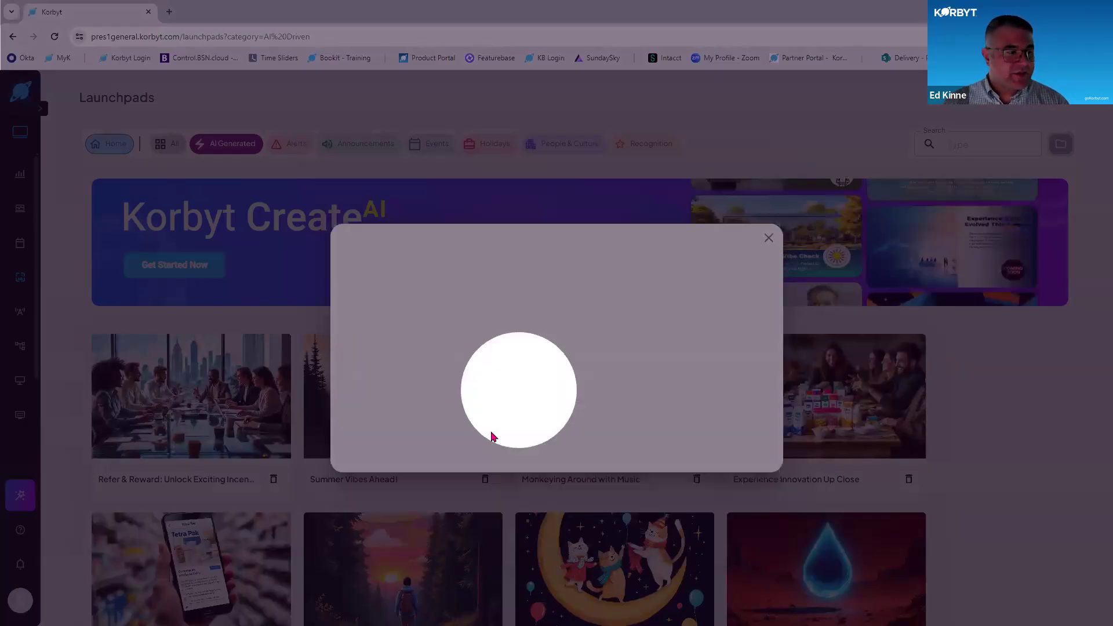
pyautogui.scroll(-2, 474, 352)
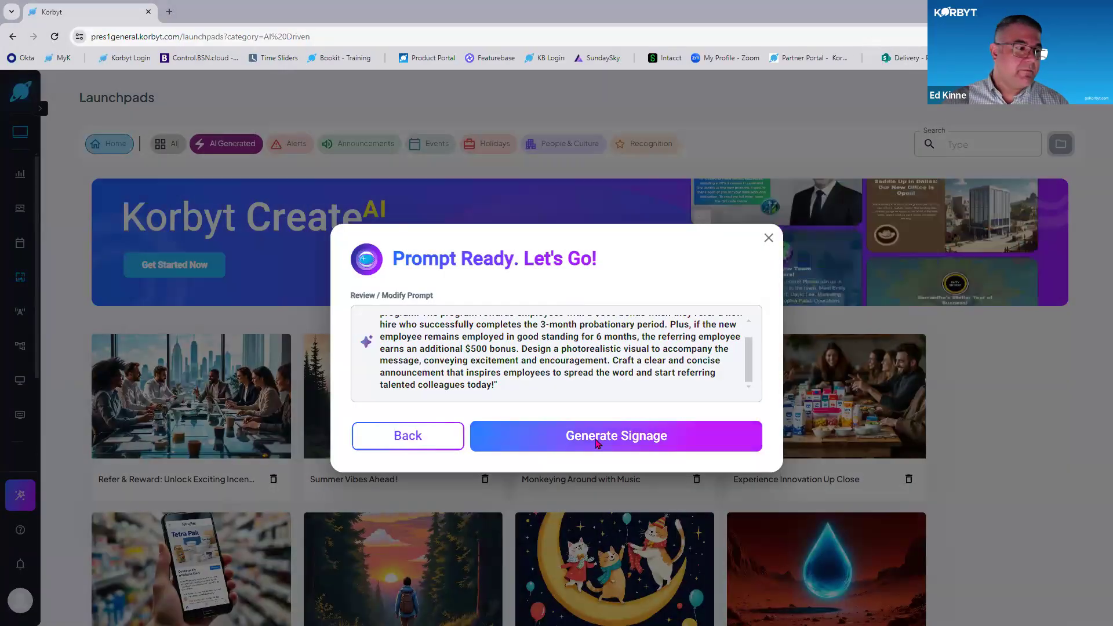
pyautogui.click(598, 443)
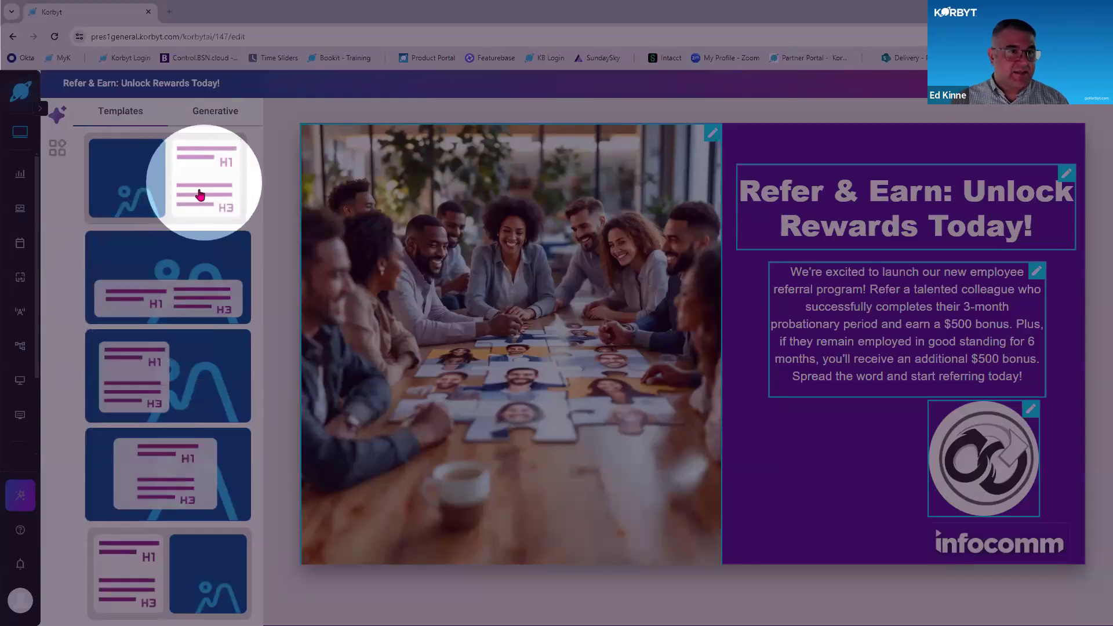
# Try several layout templates on the referral signage, and return to the layout with the image beside the text.
pyautogui.click(172, 264)
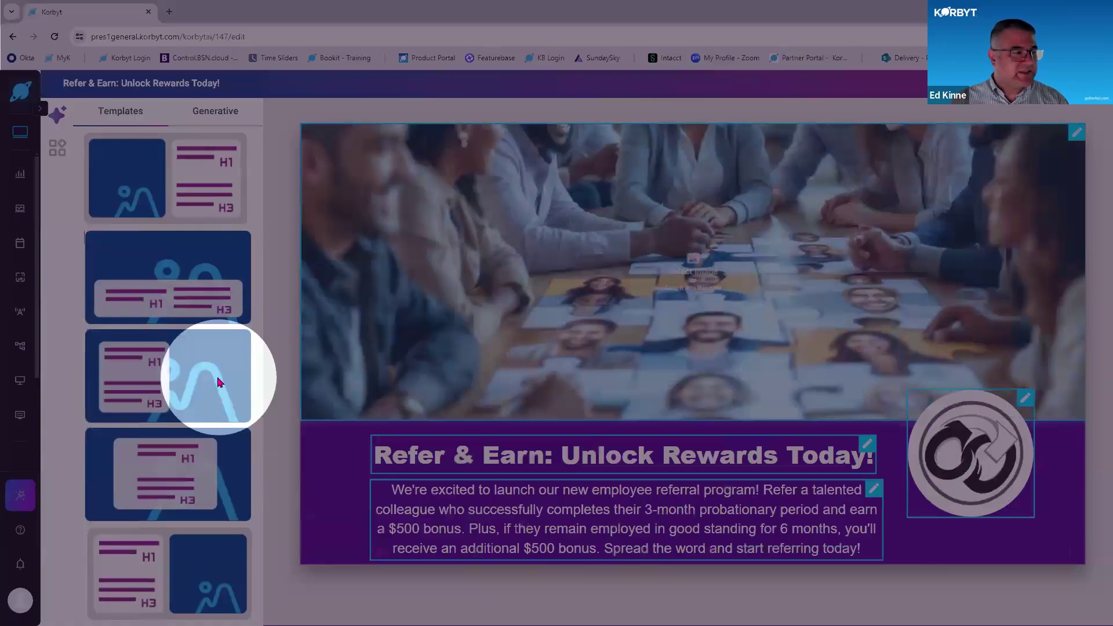
pyautogui.click(219, 383)
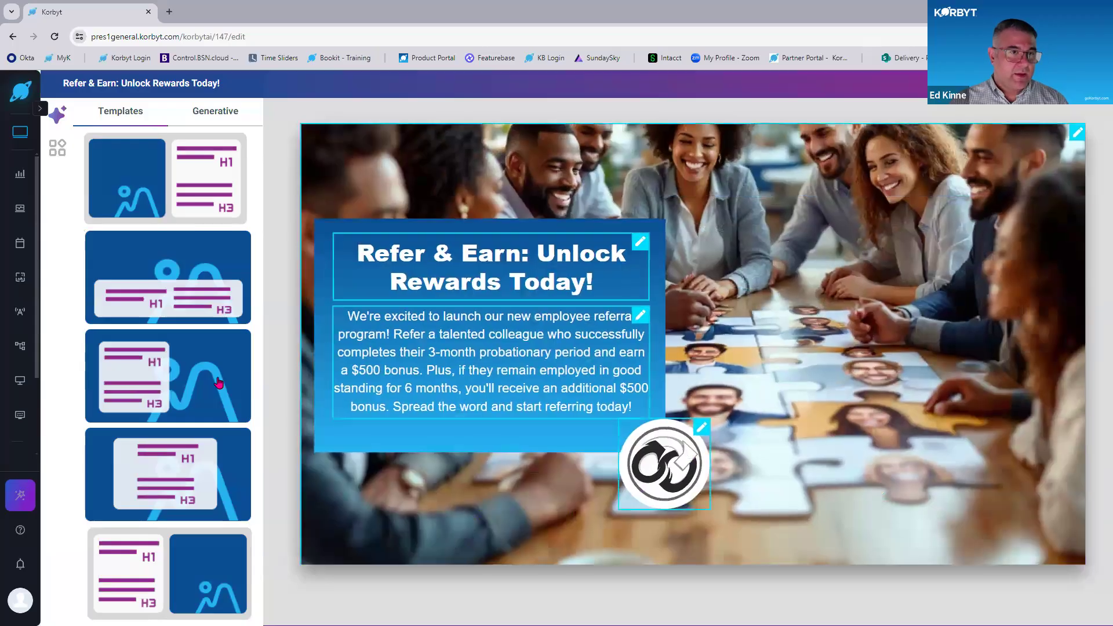
pyautogui.click(232, 320)
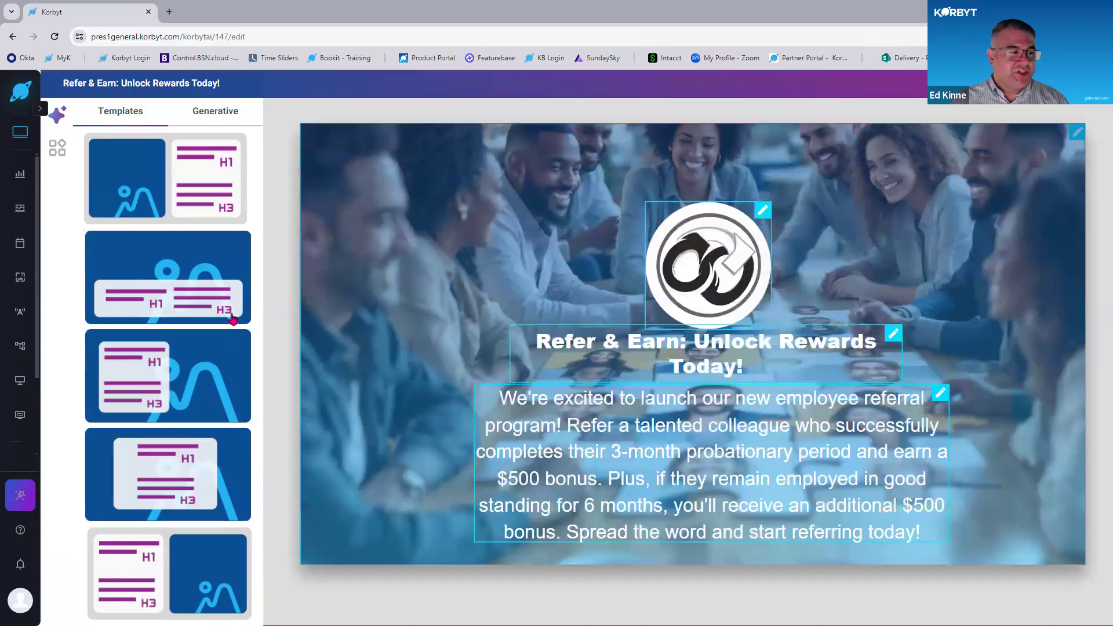
pyautogui.click(151, 210)
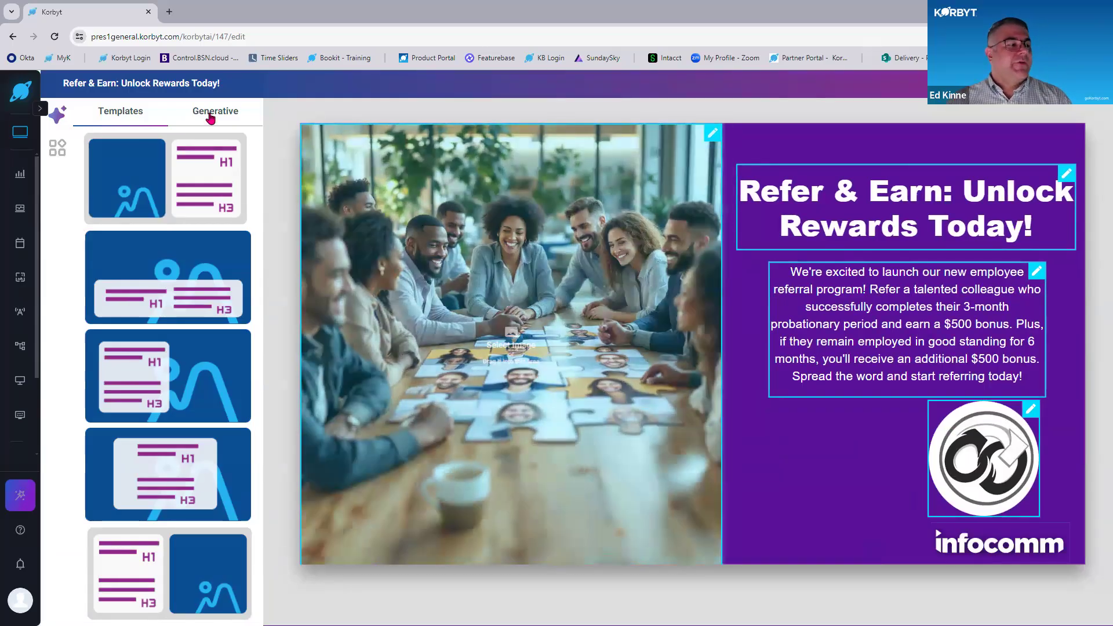
# Generate a new background image for the signage from the prompt "geometric patern in dark purple".
pyautogui.click(712, 137)
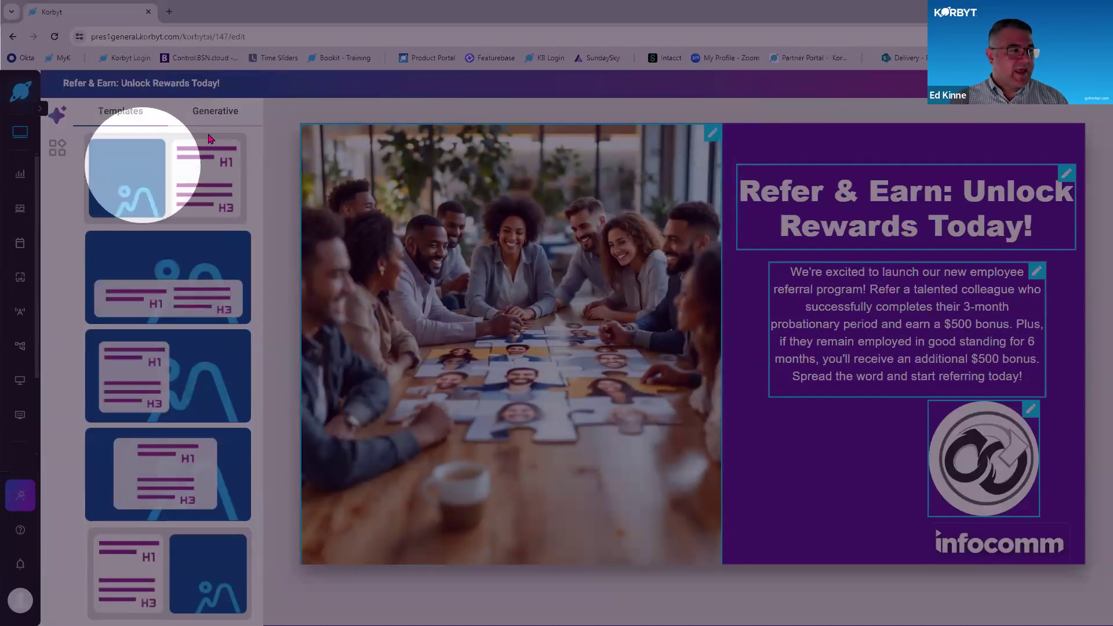
pyautogui.click(214, 117)
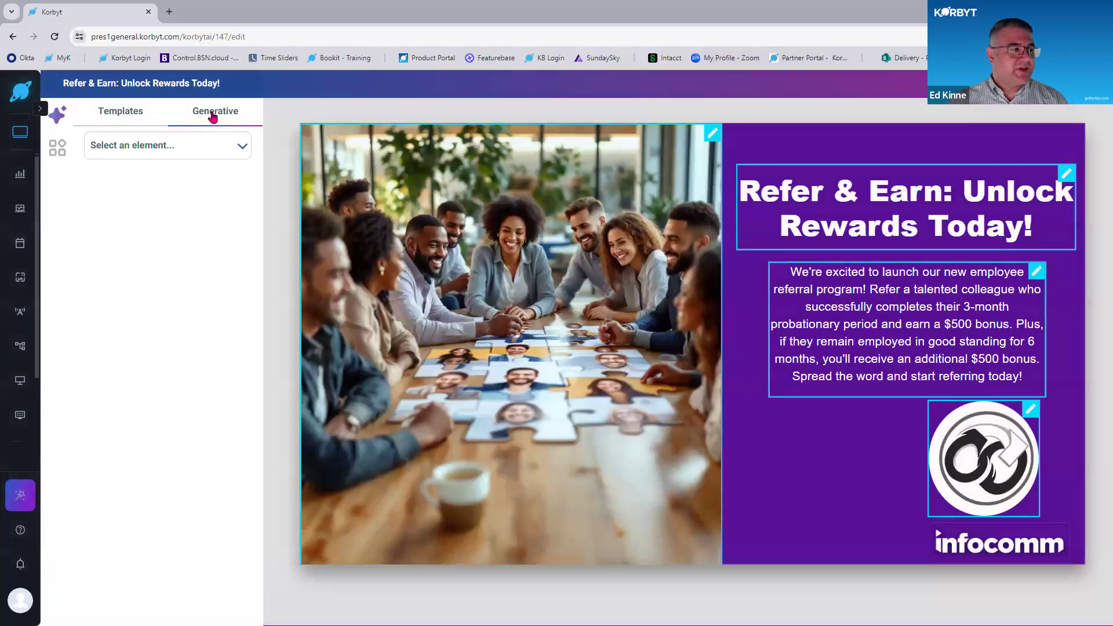
pyautogui.click(203, 148)
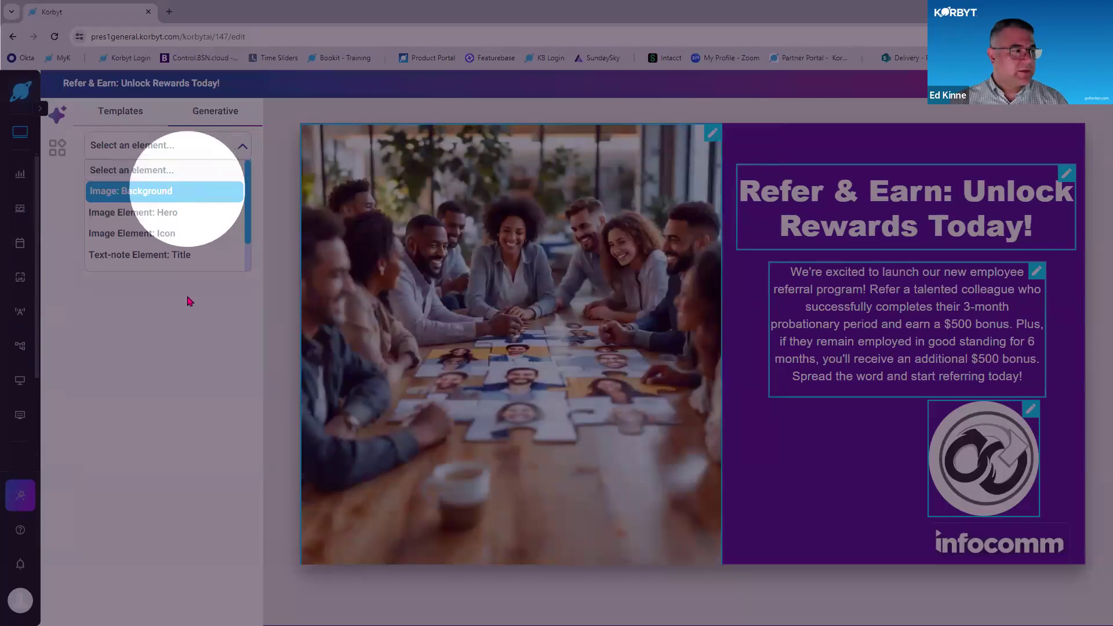
pyautogui.click(187, 191)
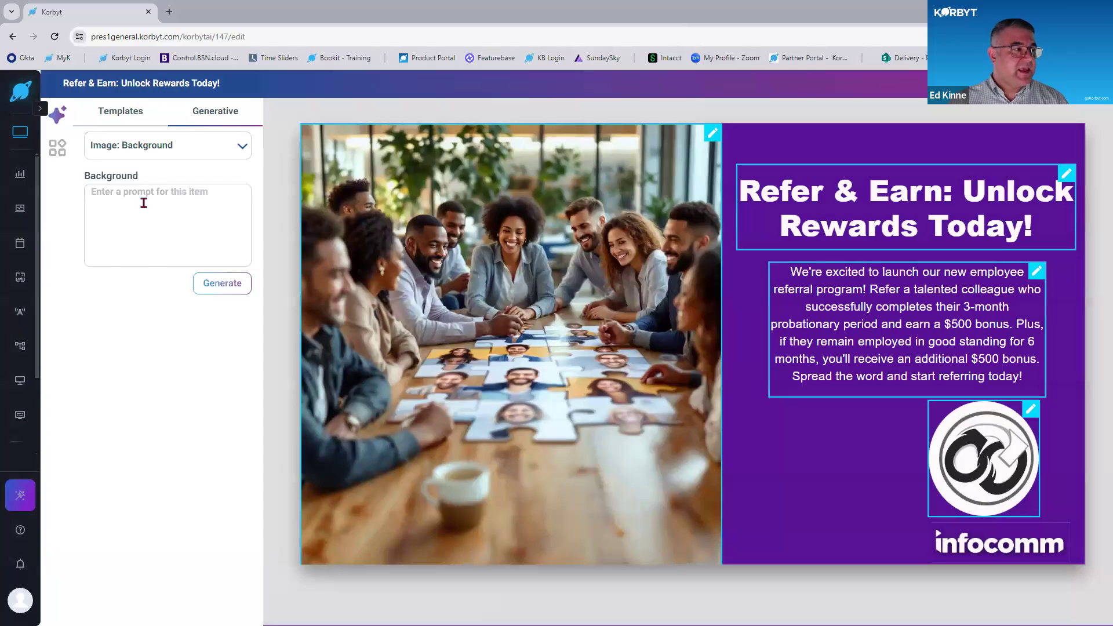
pyautogui.click(144, 203)
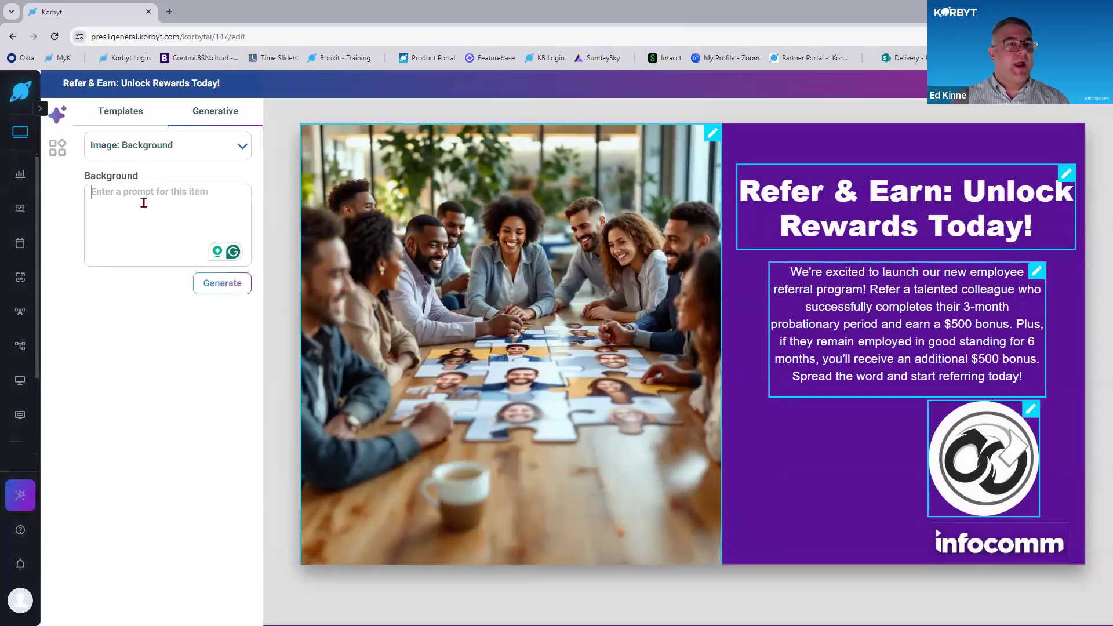
pyautogui.write('geom')
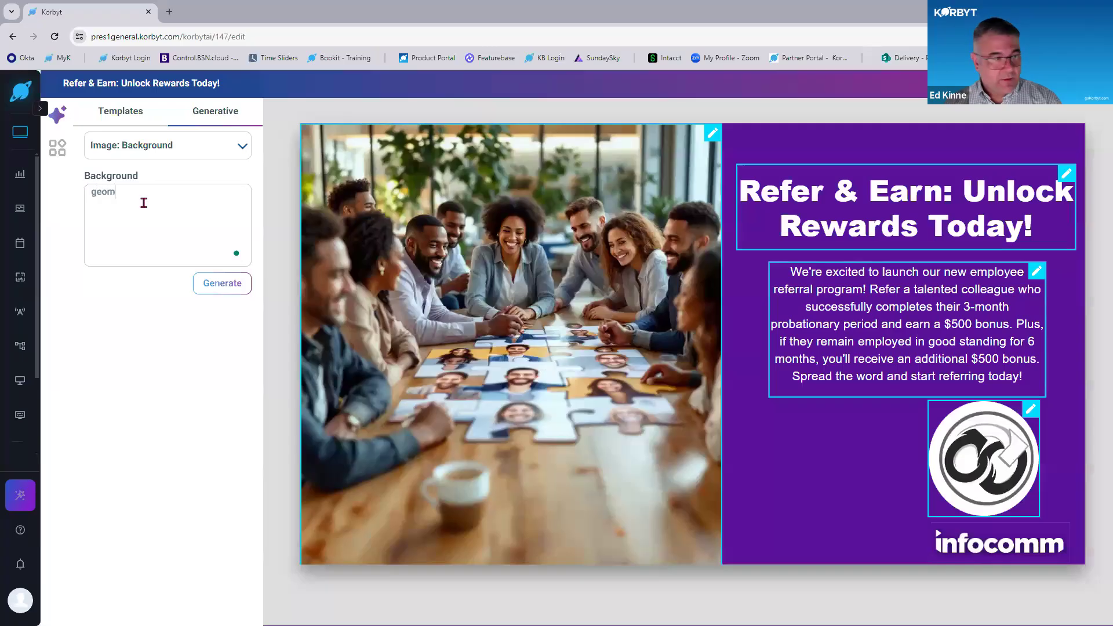
pyautogui.write('etric patern in dark purple')
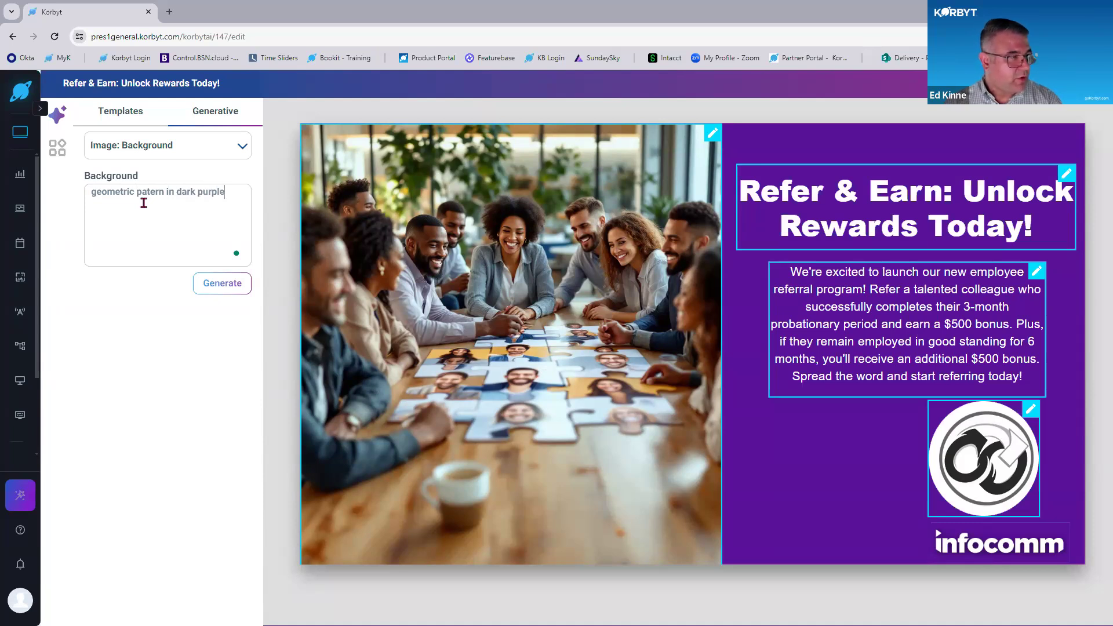
pyautogui.click(224, 290)
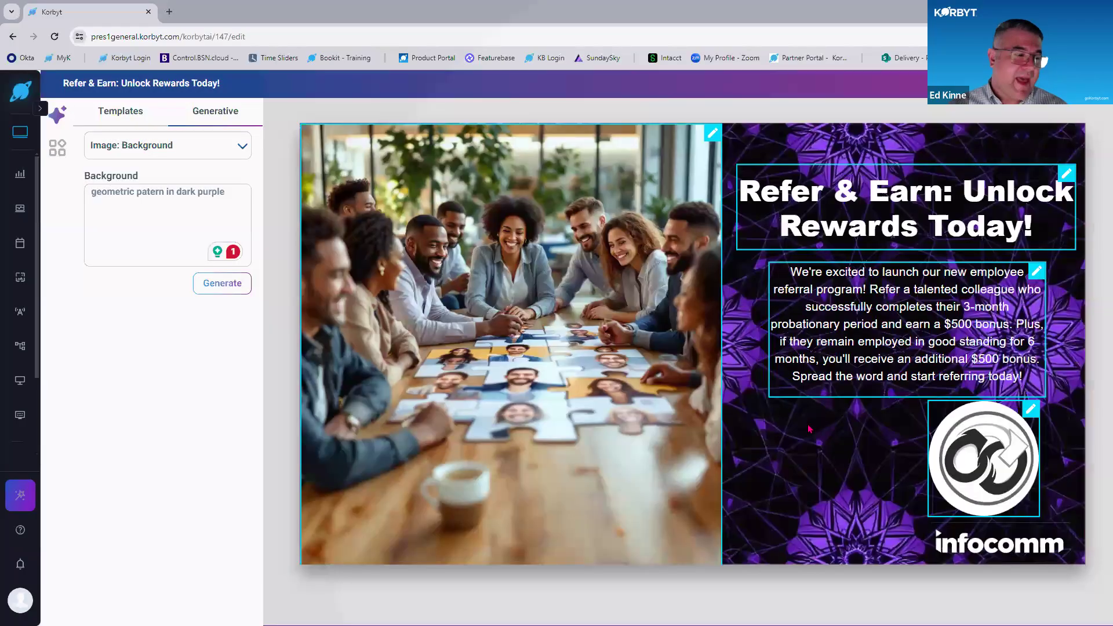
# Select the description as the generative element, and replace the signage icon with the multicoloured interlocking-ring Lunner Goup logo from the media library.
pyautogui.click(178, 145)
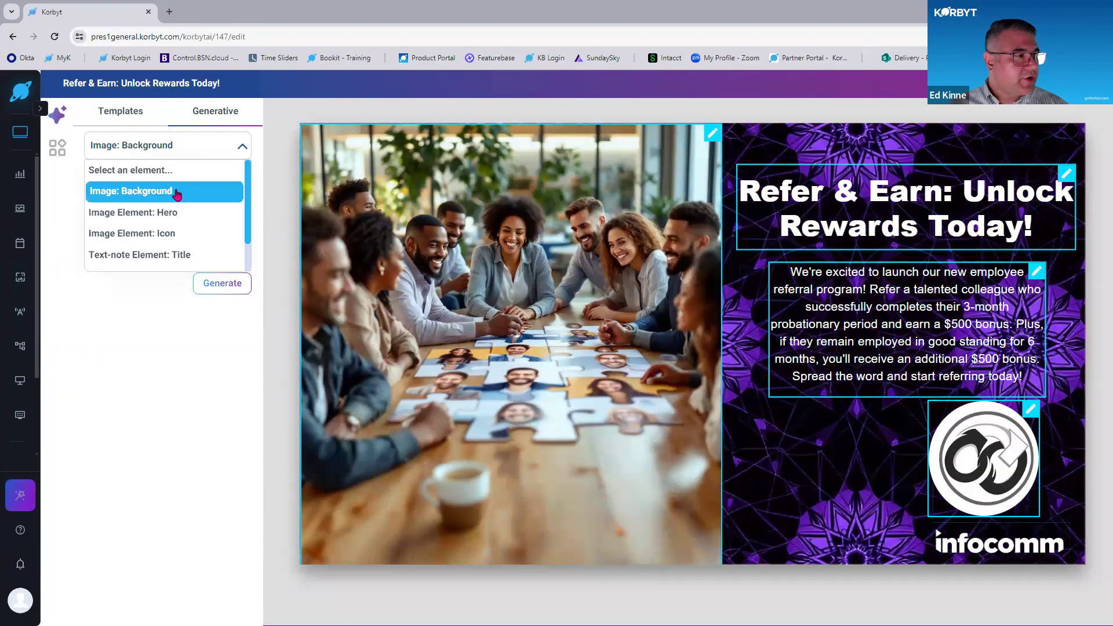
pyautogui.click(164, 270)
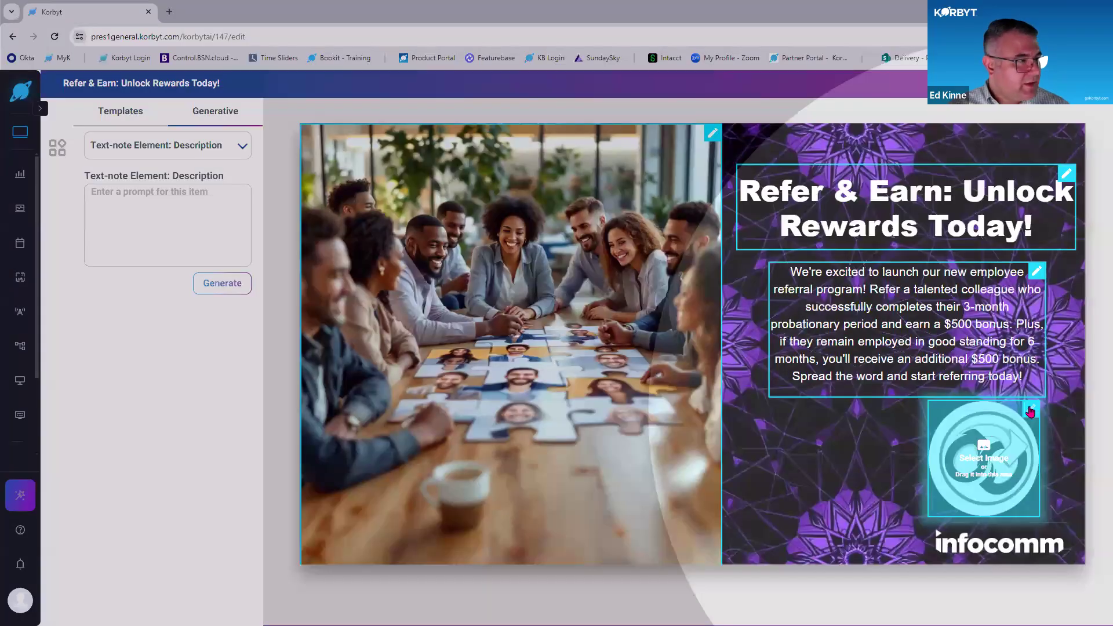
pyautogui.click(1027, 417)
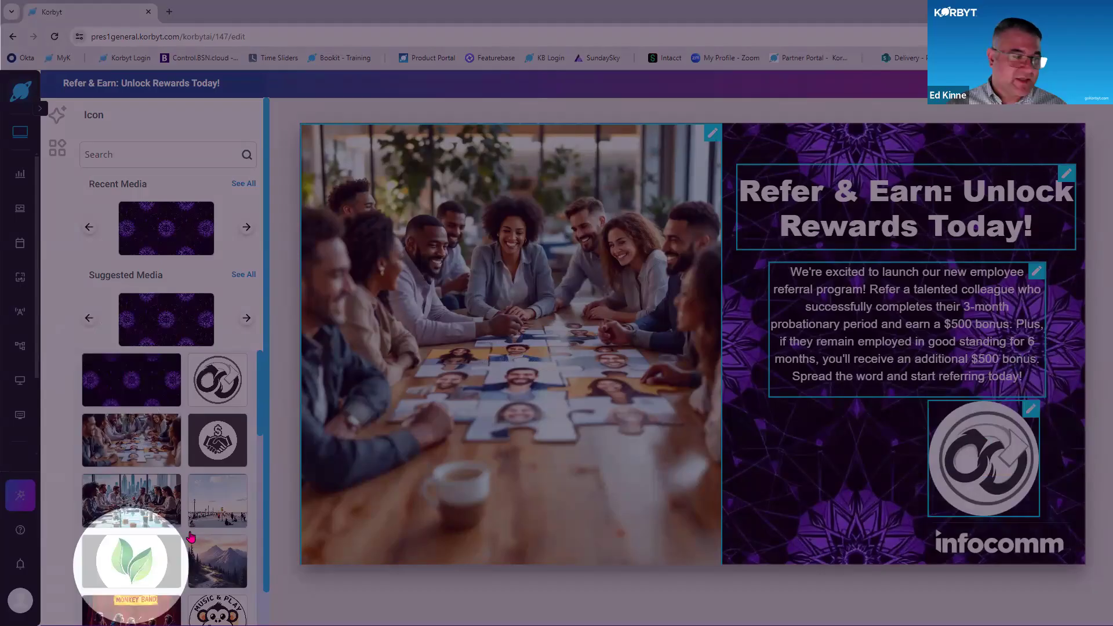
pyautogui.scroll(-5, 188, 571)
pyautogui.scroll(-1, 187, 571)
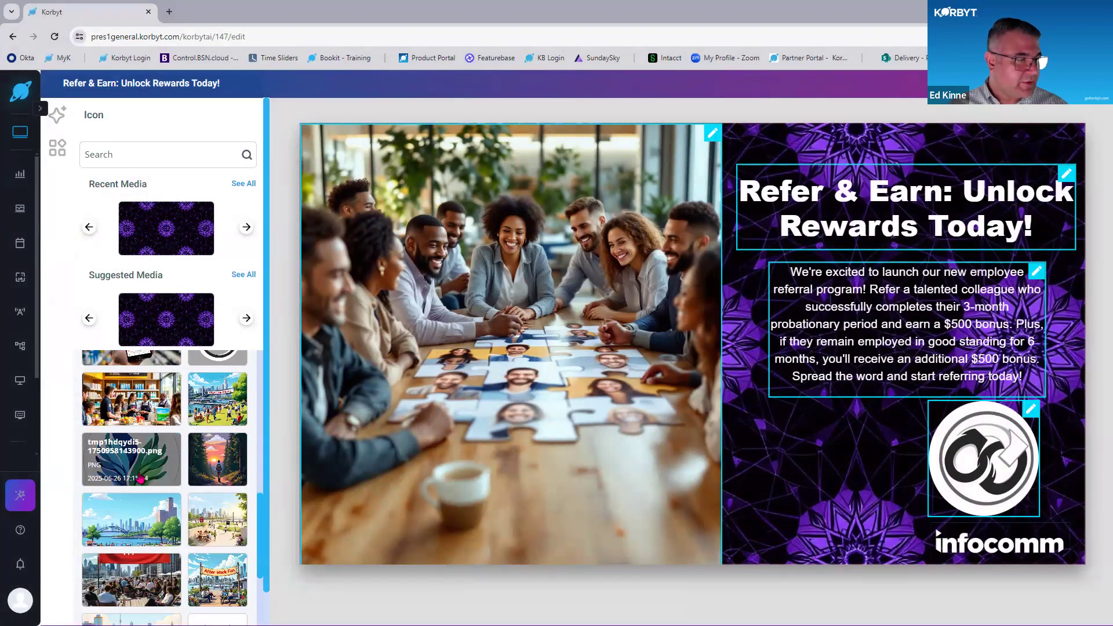
pyautogui.scroll(-3, 140, 477)
pyautogui.scroll(4, 140, 478)
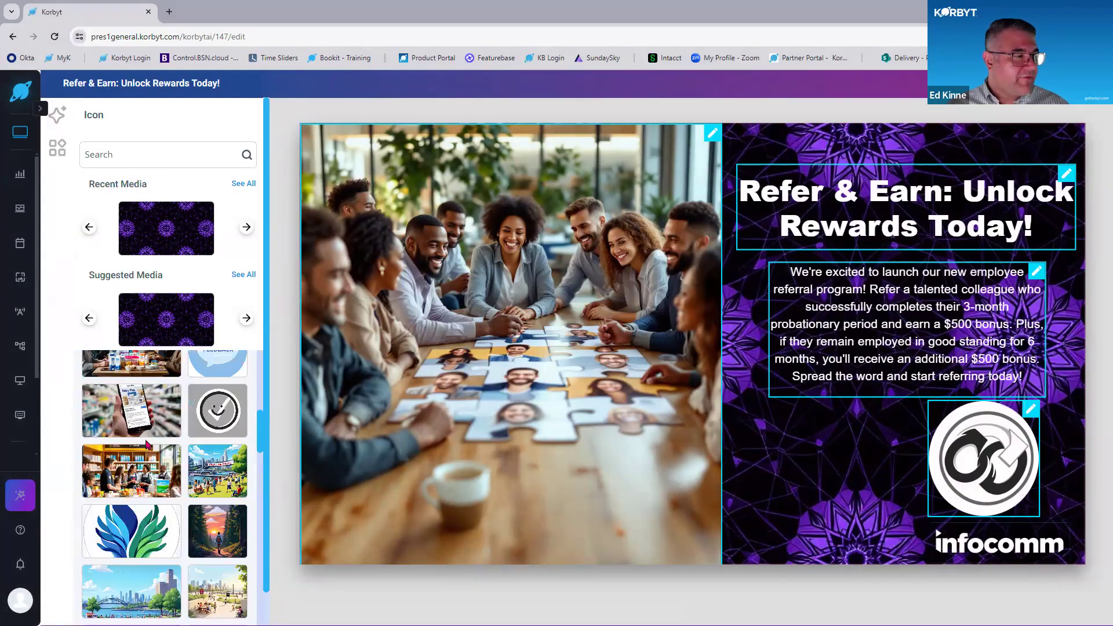
pyautogui.scroll(-3, 147, 444)
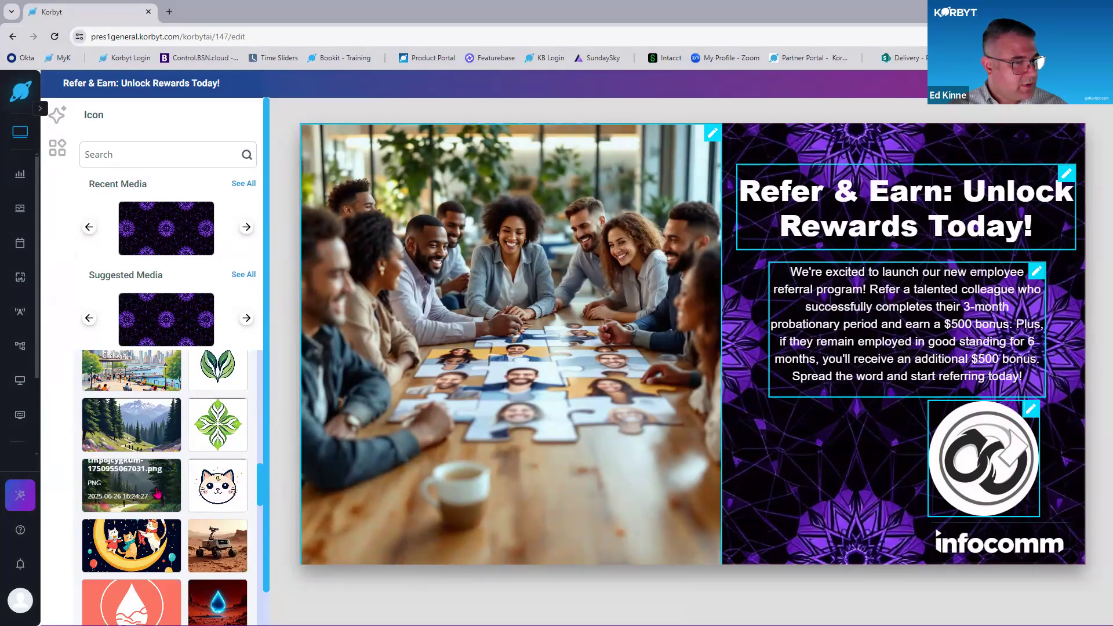
pyautogui.scroll(-10, 142, 452)
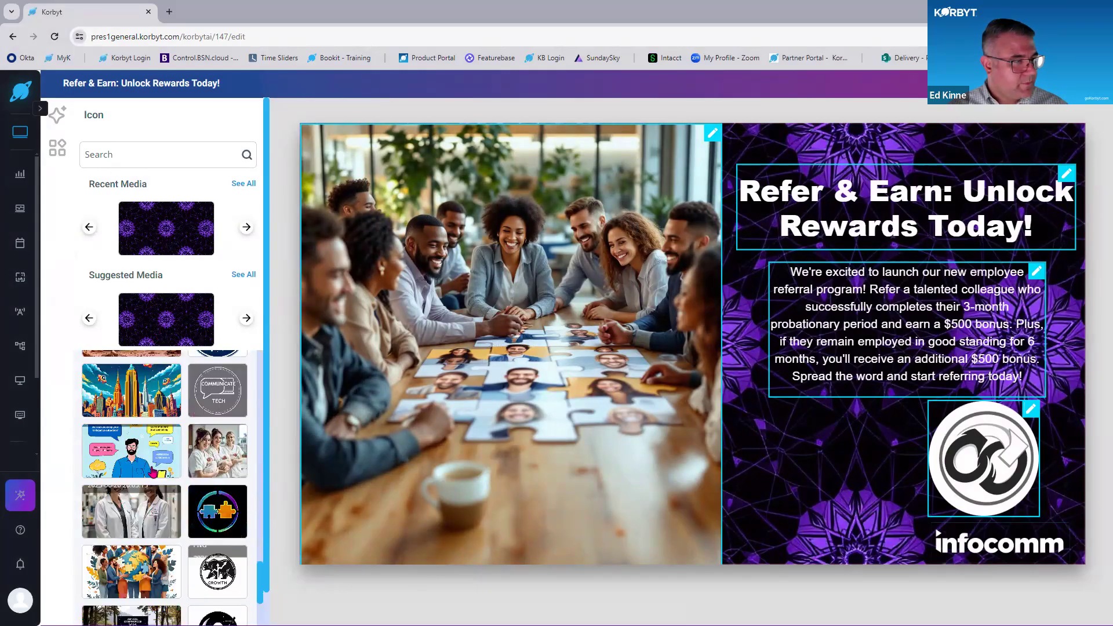
pyautogui.scroll(3, 143, 439)
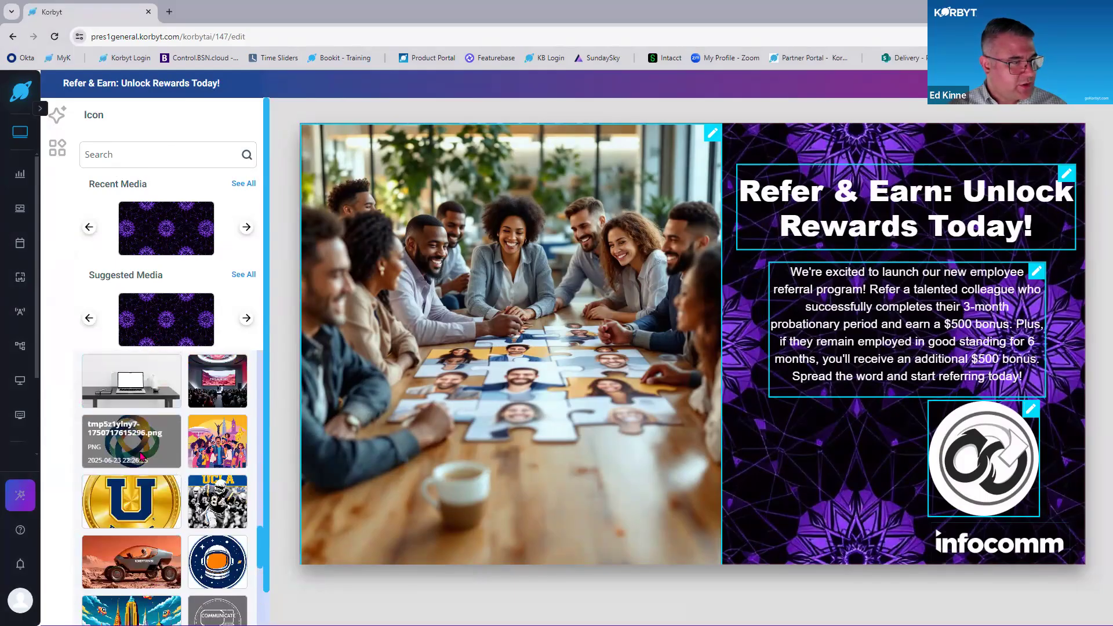
pyautogui.click(142, 440)
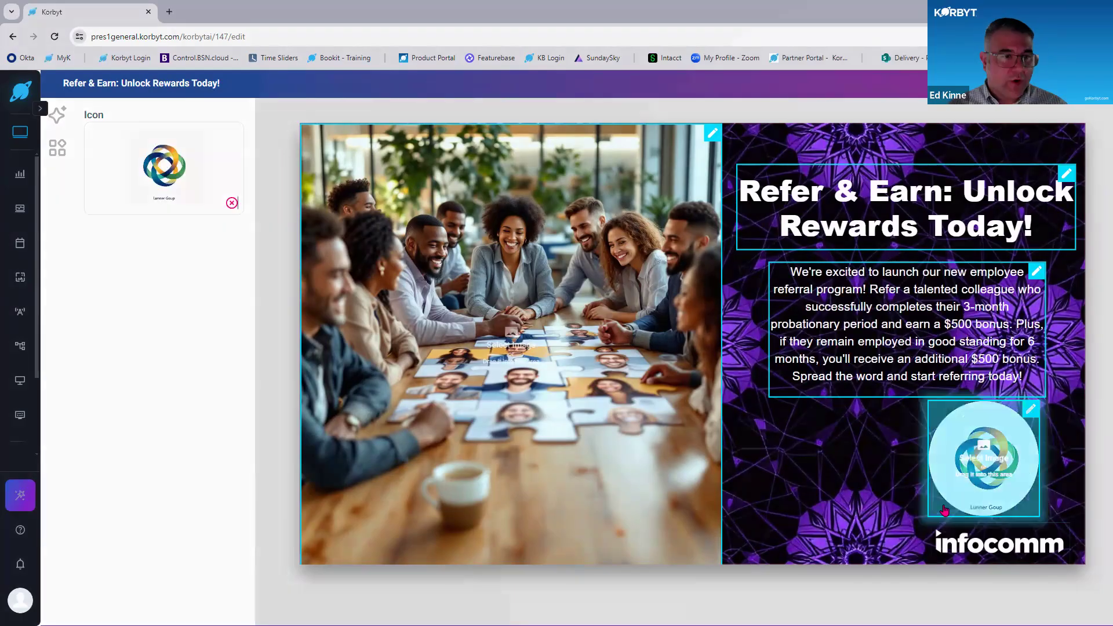
pyautogui.press('ctrl')
pyautogui.press('ctrl')
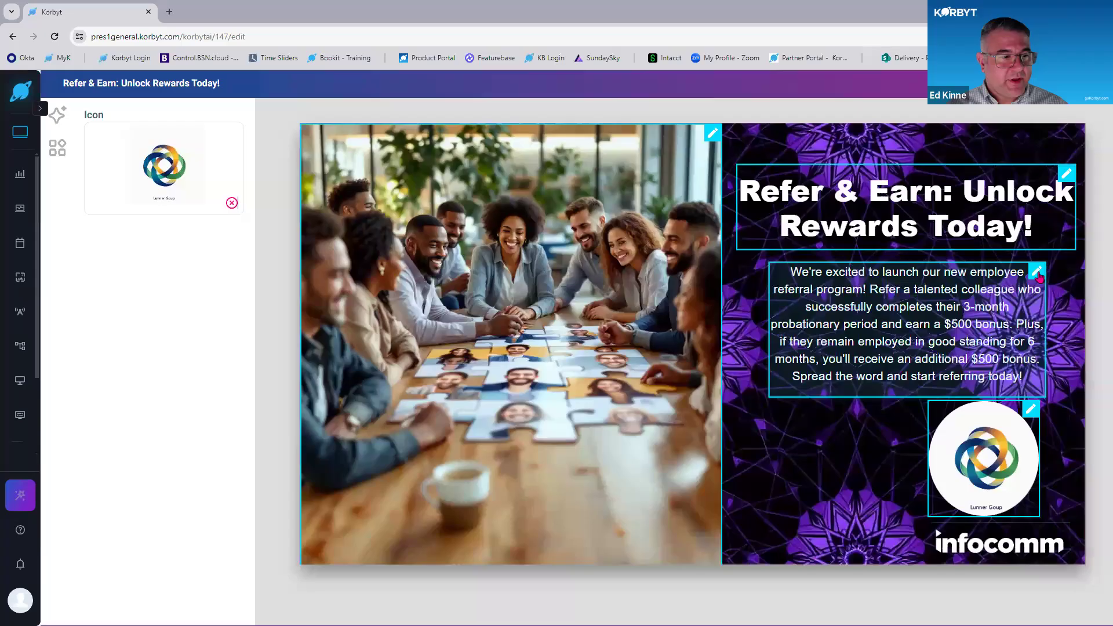
# Open the signage's description text for manual editing.
pyautogui.click(1037, 272)
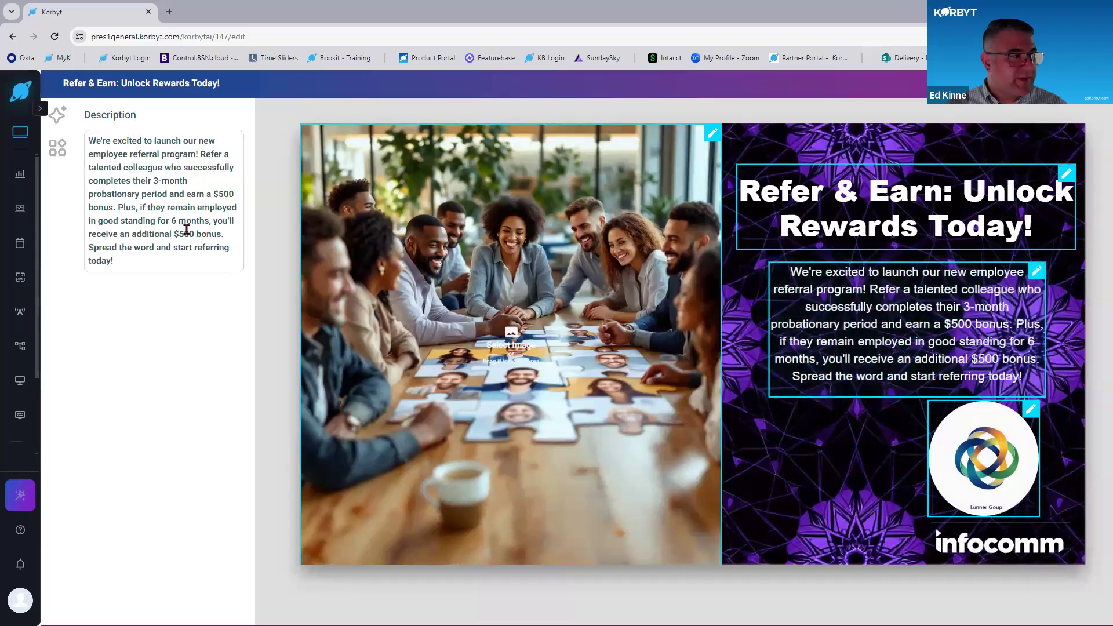
pyautogui.press('ctrl')
pyautogui.press('ctrl')
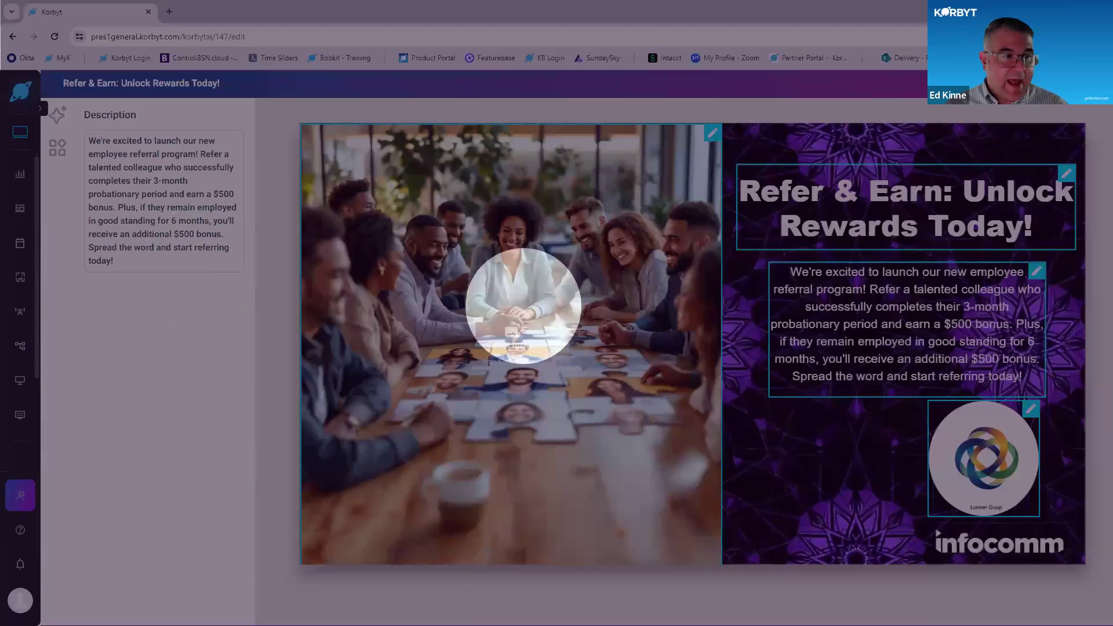
# Publish the signage as a launchpad named "Training Tuesday Launchpad".
pyautogui.click(1059, 88)
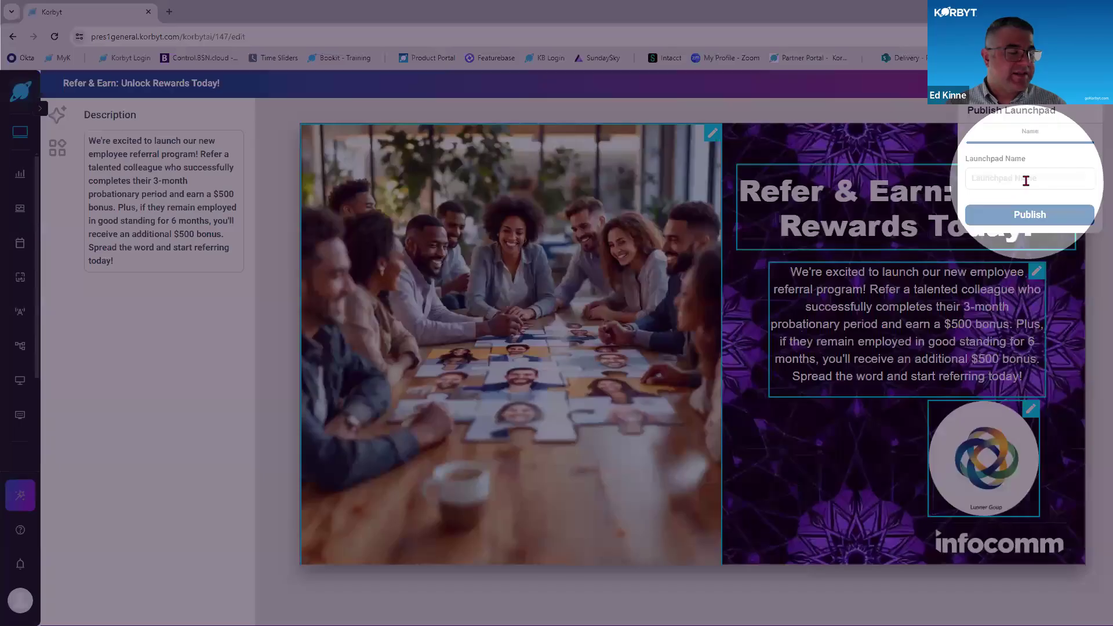
pyautogui.click(1025, 181)
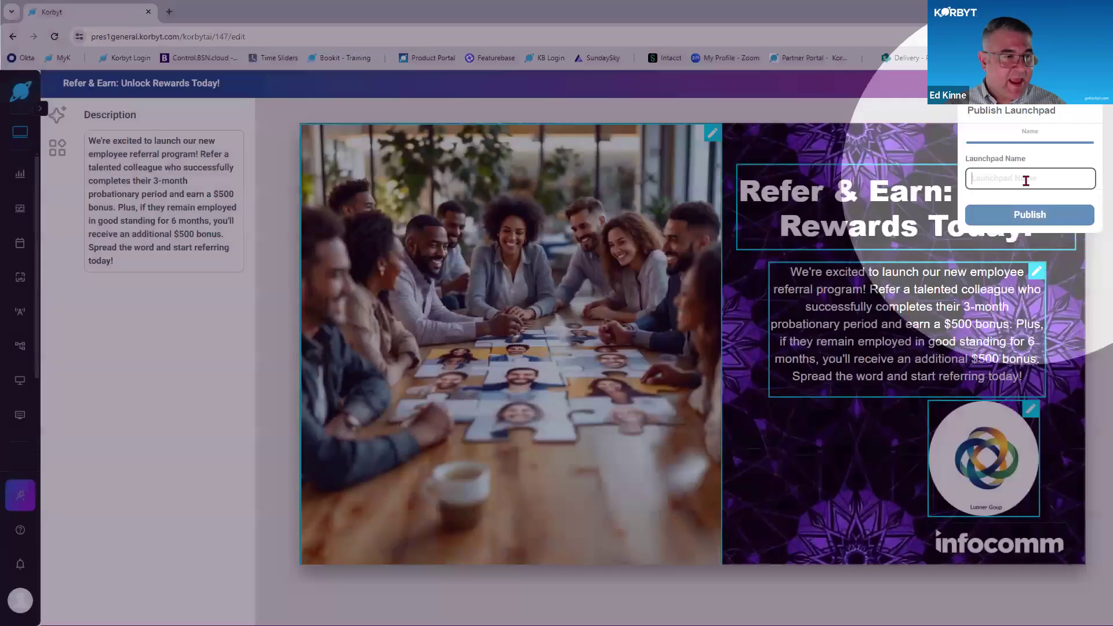
pyautogui.click(1023, 180)
pyautogui.write('Training Tuesday Launchpad')
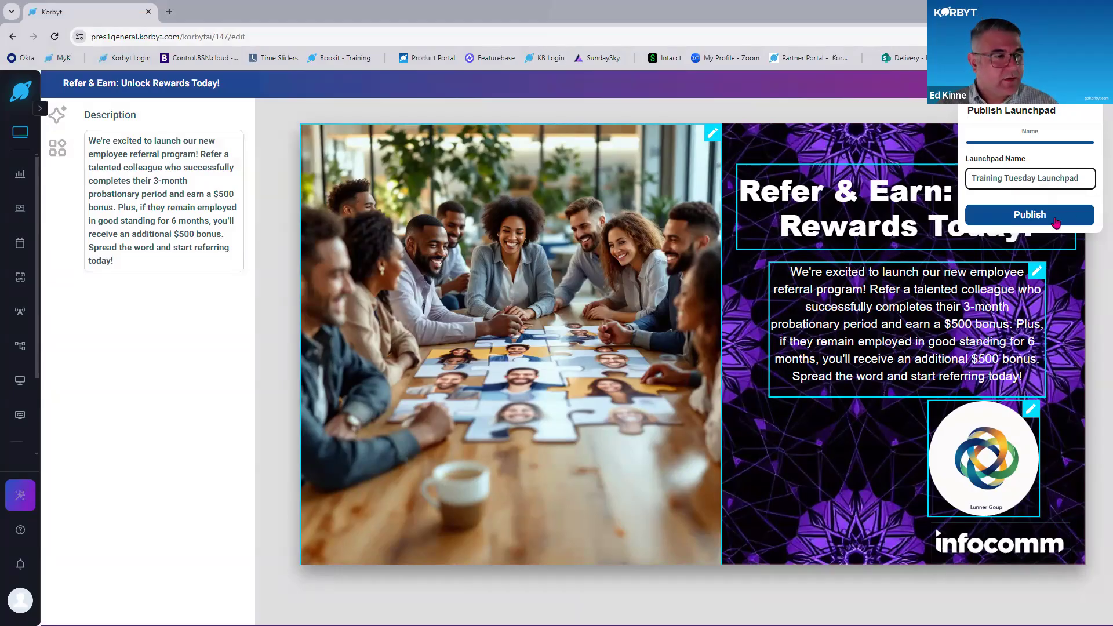
pyautogui.click(1024, 220)
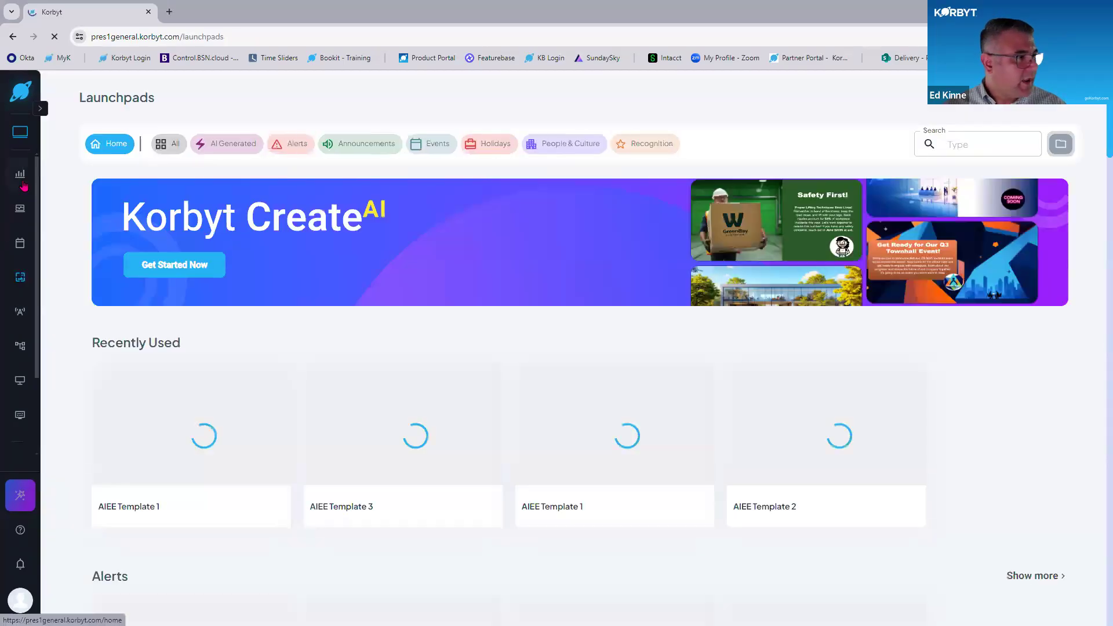
# Find the Training Tuesday Launchpad layout among the layouts and open it for editing.
pyautogui.moveTo(20, 280)
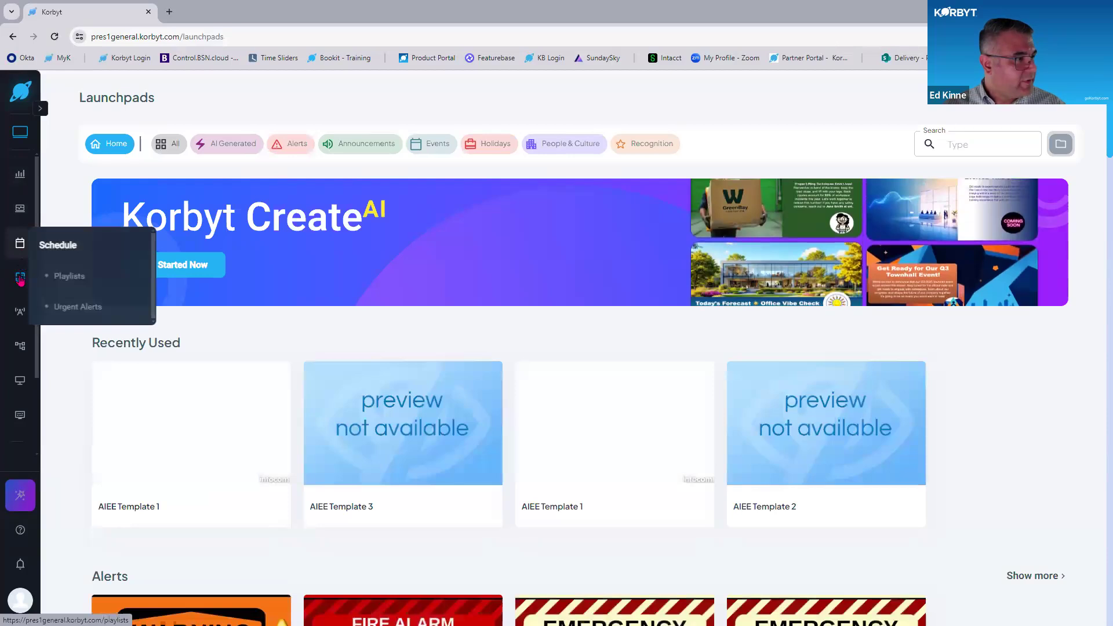
pyautogui.click(68, 341)
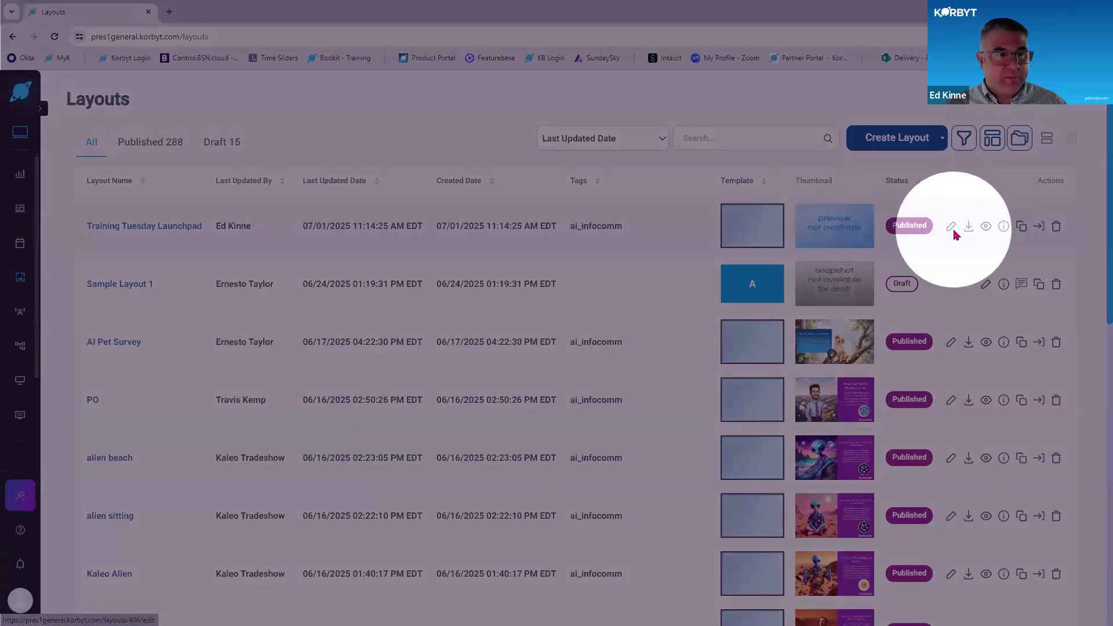
pyautogui.click(952, 230)
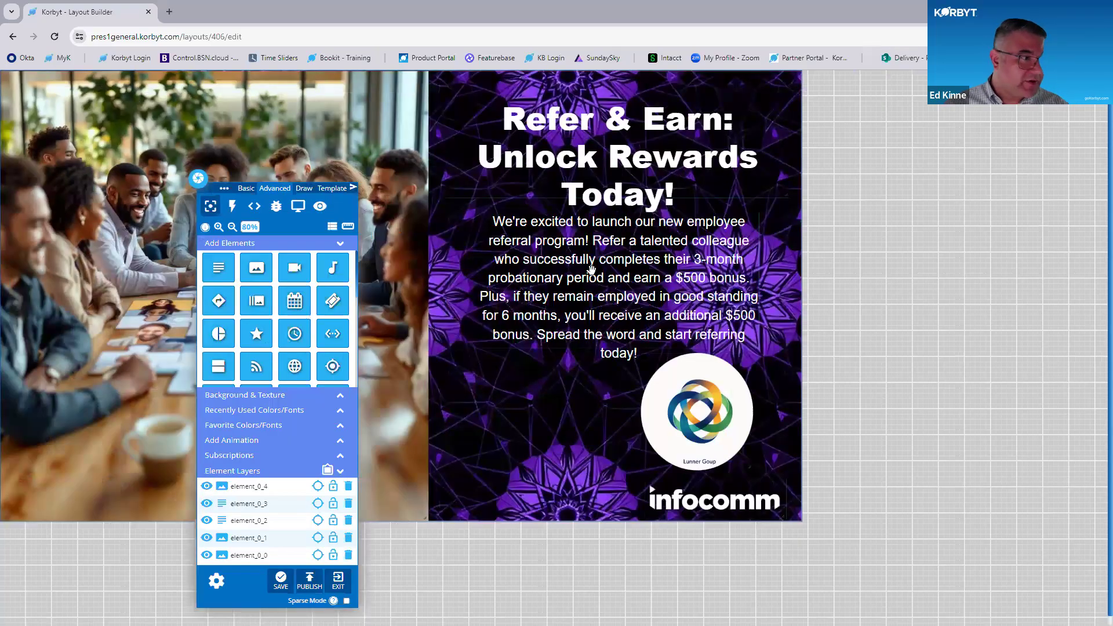
# Lower the description slightly, centre the round logo and the infocomm logo beneath it, and publish the layout.
pyautogui.click(591, 276)
pyautogui.moveTo(658, 425); pyautogui.dragTo(591, 445)
pyautogui.moveTo(699, 510); pyautogui.dragTo(608, 517)
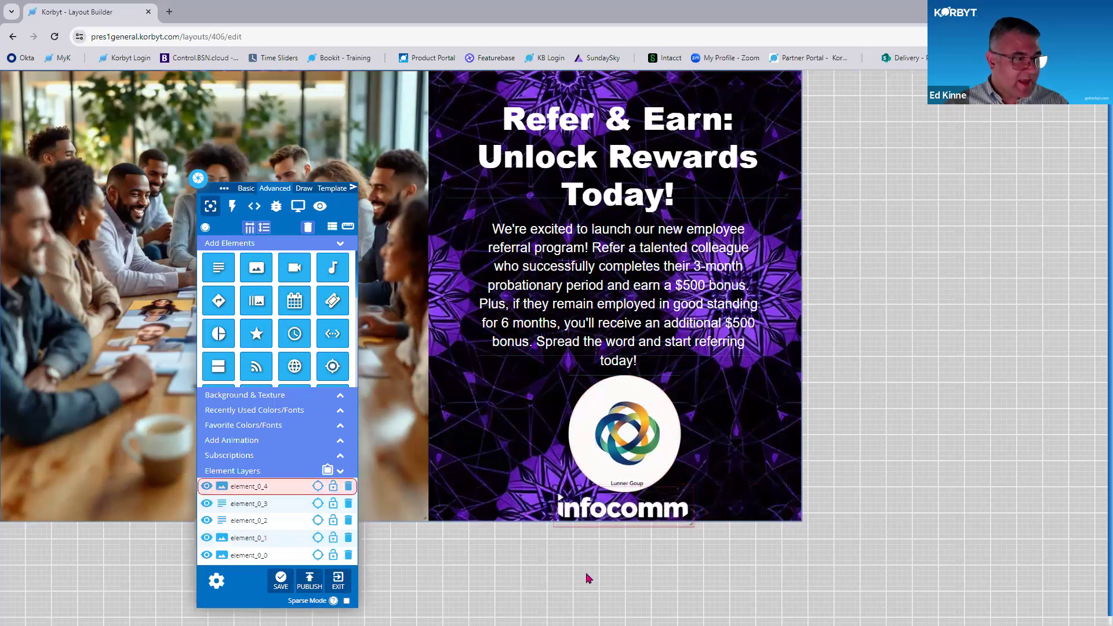
pyautogui.click(308, 580)
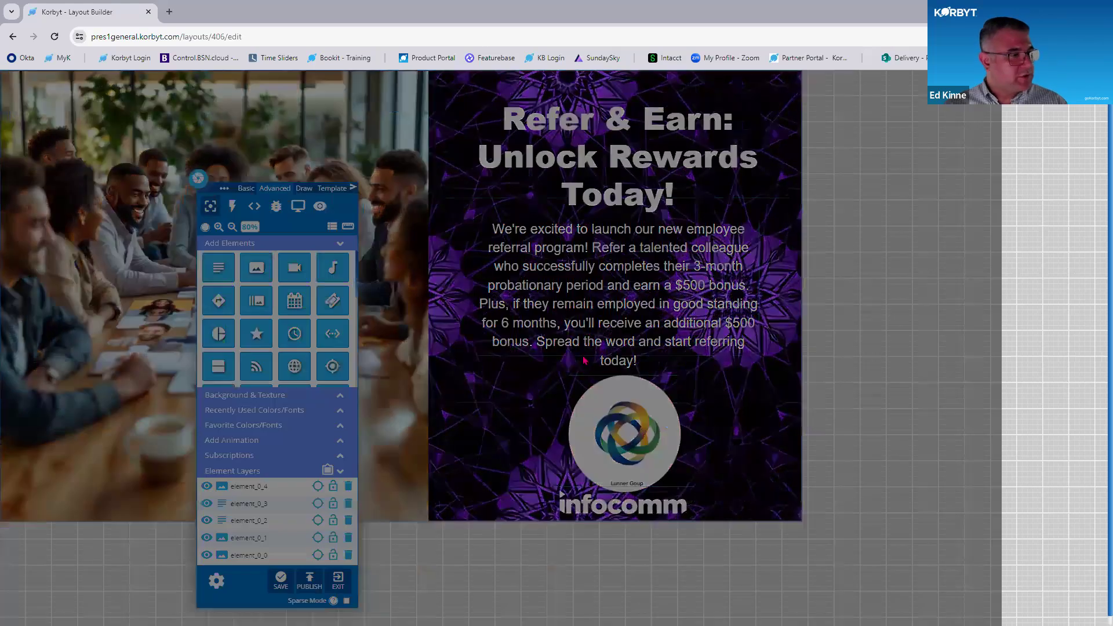
pyautogui.click(528, 282)
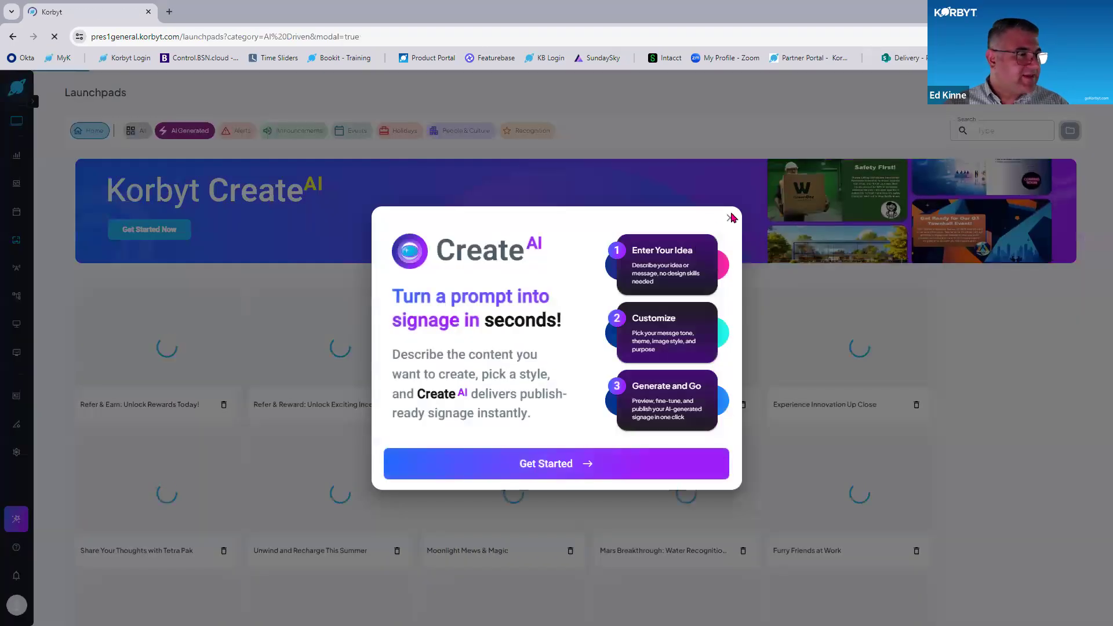
# Reopen the AI-generated "Refer & Earn: Unlock Rewards Today!" launchpad, try the bottom-banner template and apply the one with a left-hand text box over the image.
pyautogui.click(202, 366)
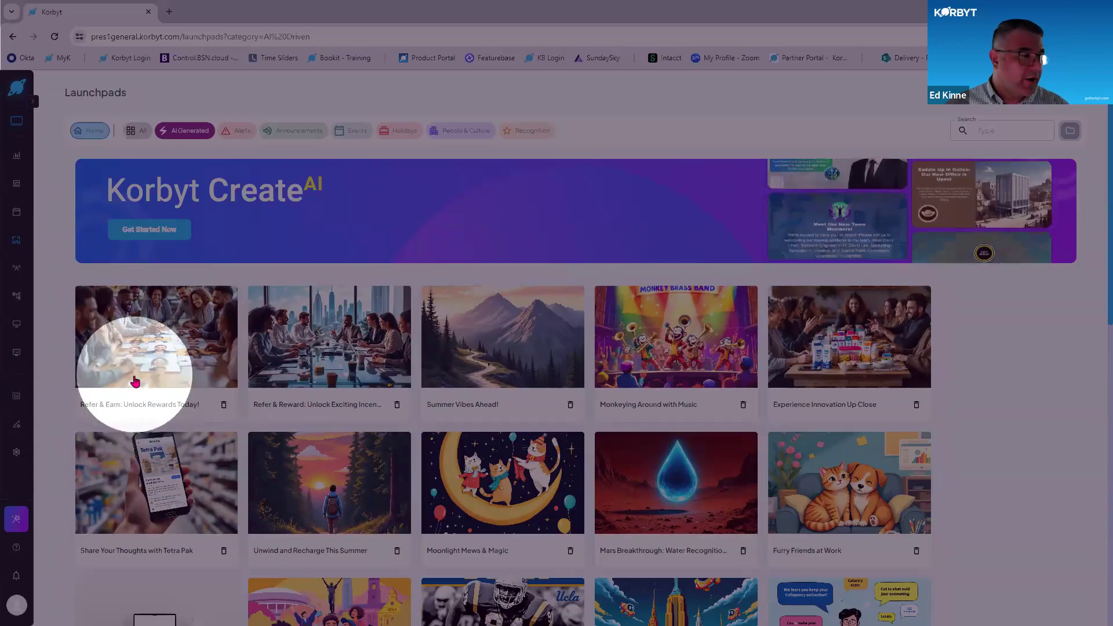
pyautogui.click(161, 333)
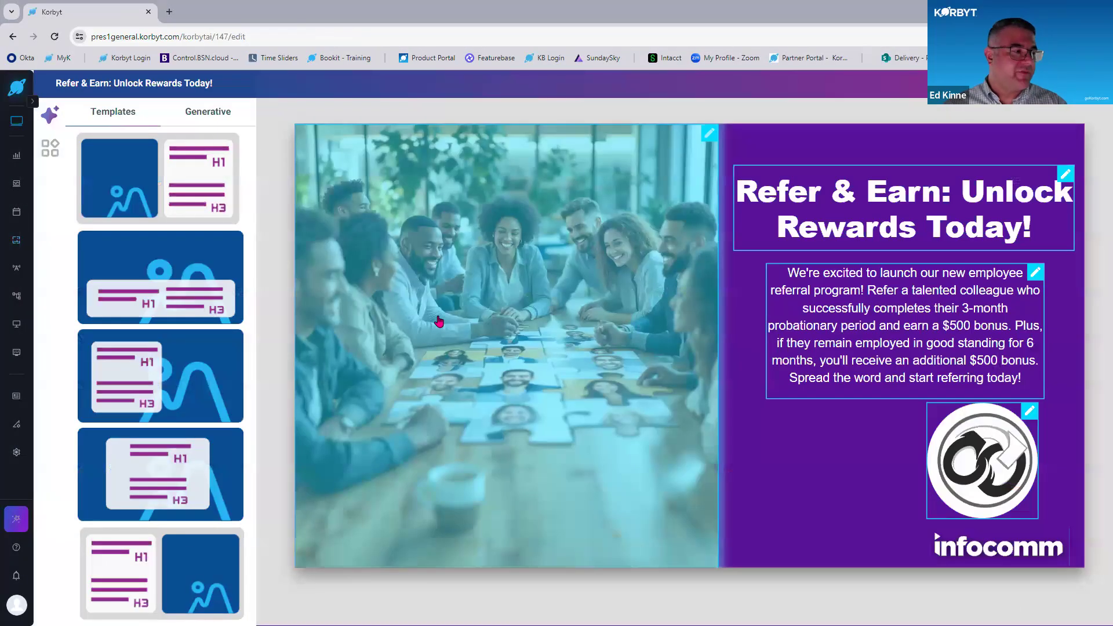
pyautogui.click(214, 262)
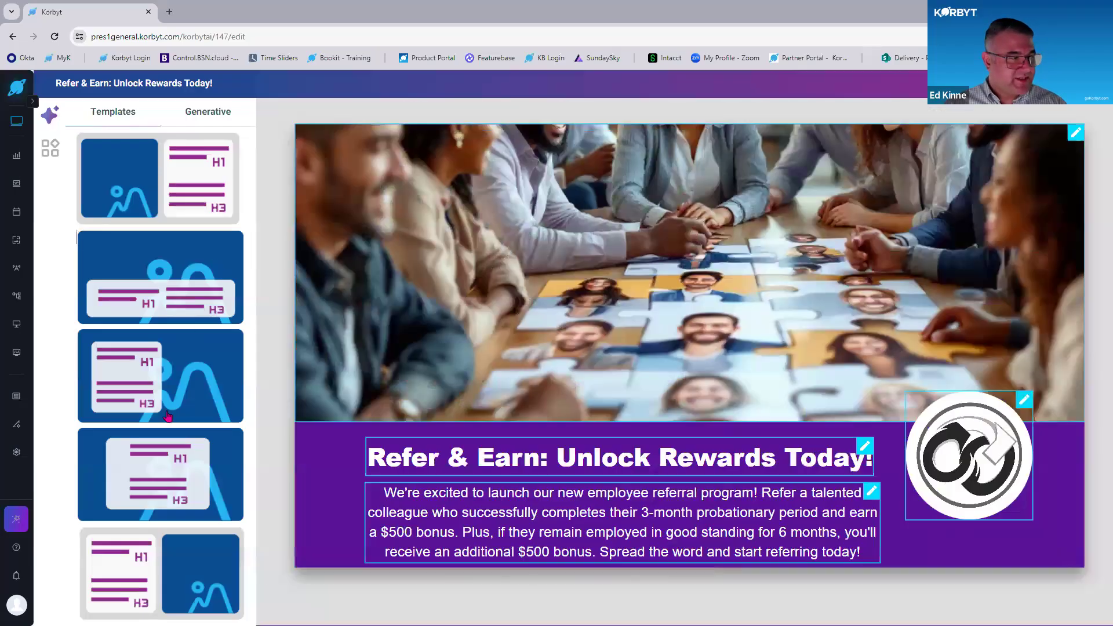
pyautogui.click(167, 416)
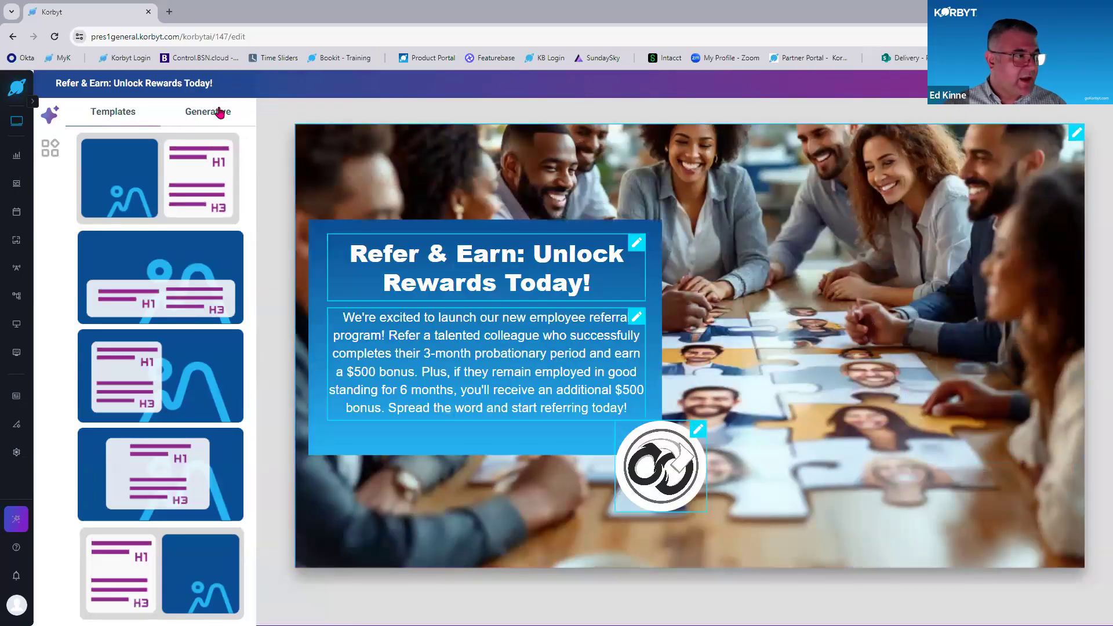
pyautogui.click(219, 113)
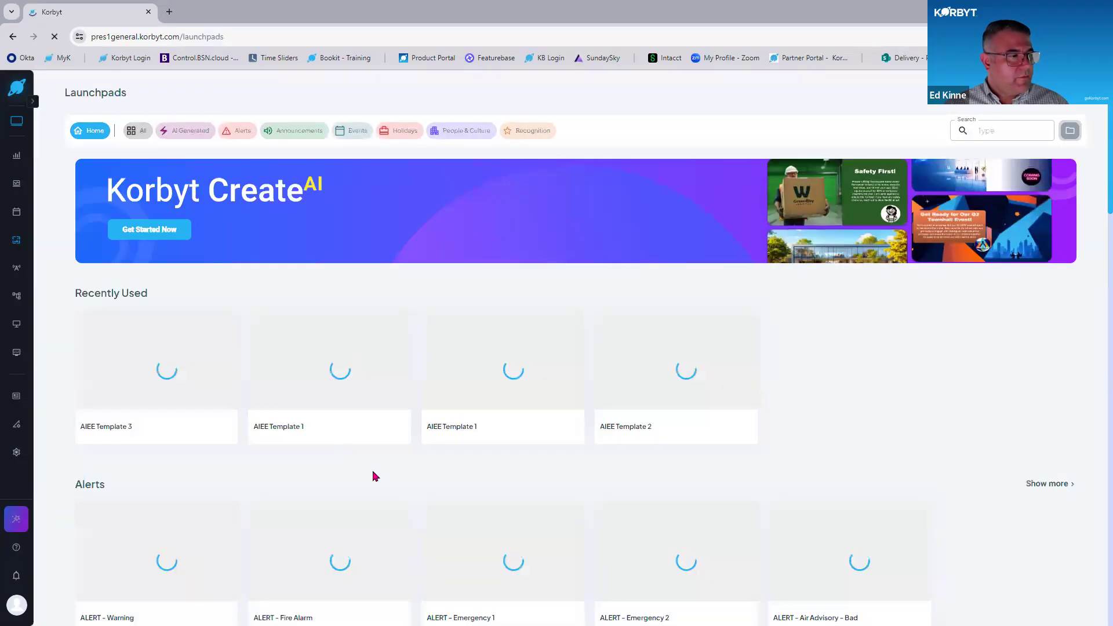
# Filter the launchpads to the AI Generated category and browse through the listed designs.
pyautogui.scroll(-1, 224, 510)
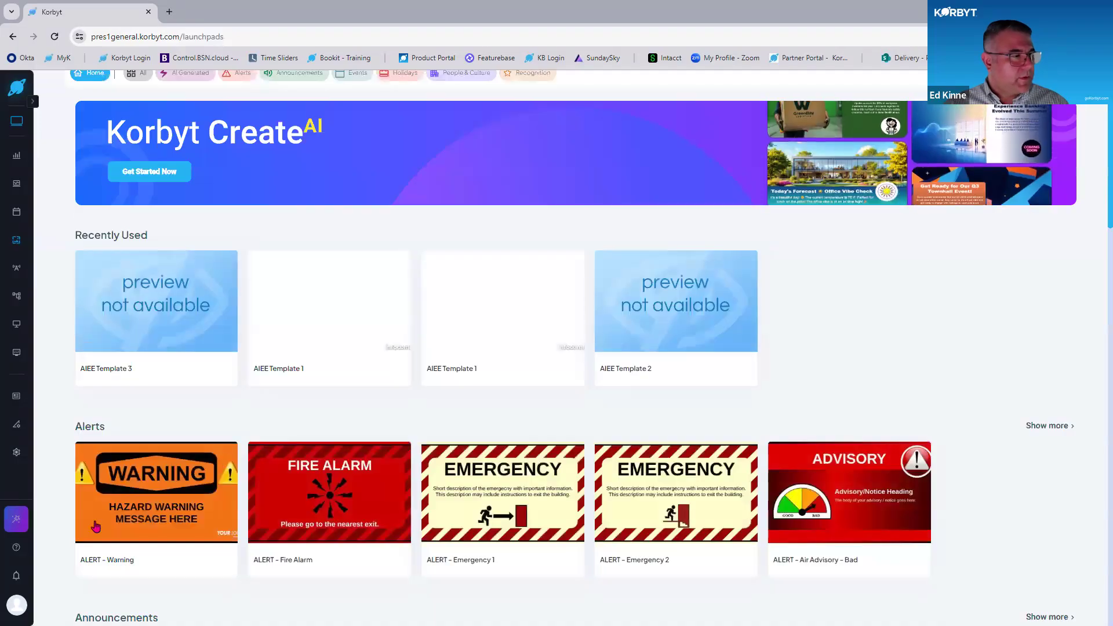
pyautogui.scroll(1, 228, 221)
pyautogui.press('ctrl')
pyautogui.press('ctrl')
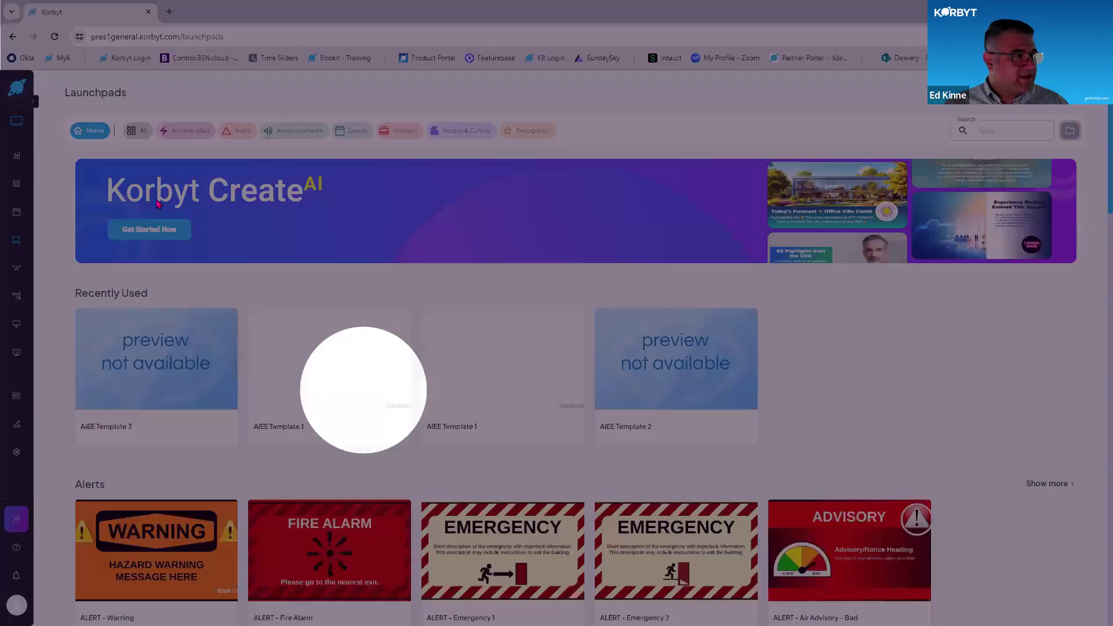
pyautogui.click(180, 136)
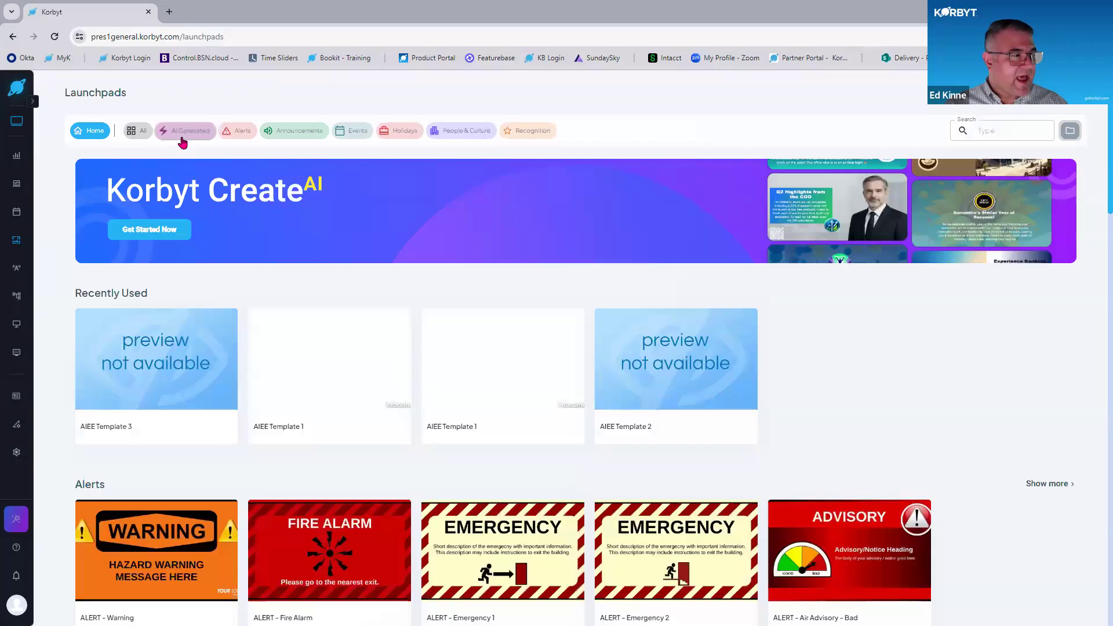
pyautogui.press('ctrl')
pyautogui.press('ctrl')
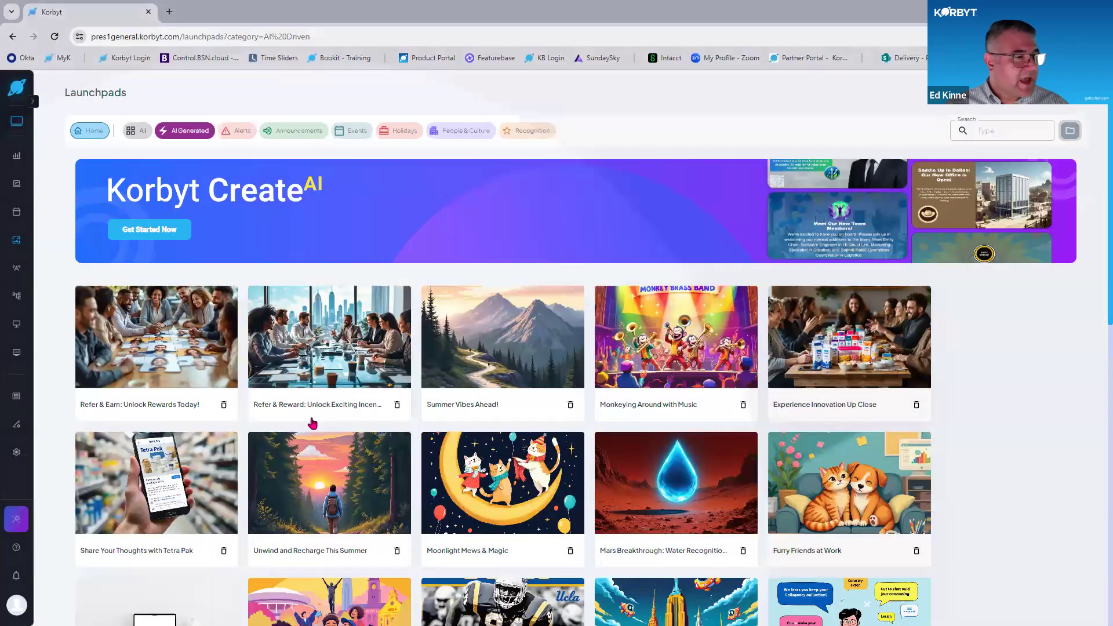
pyautogui.press('ctrl')
pyautogui.press('ctrl')
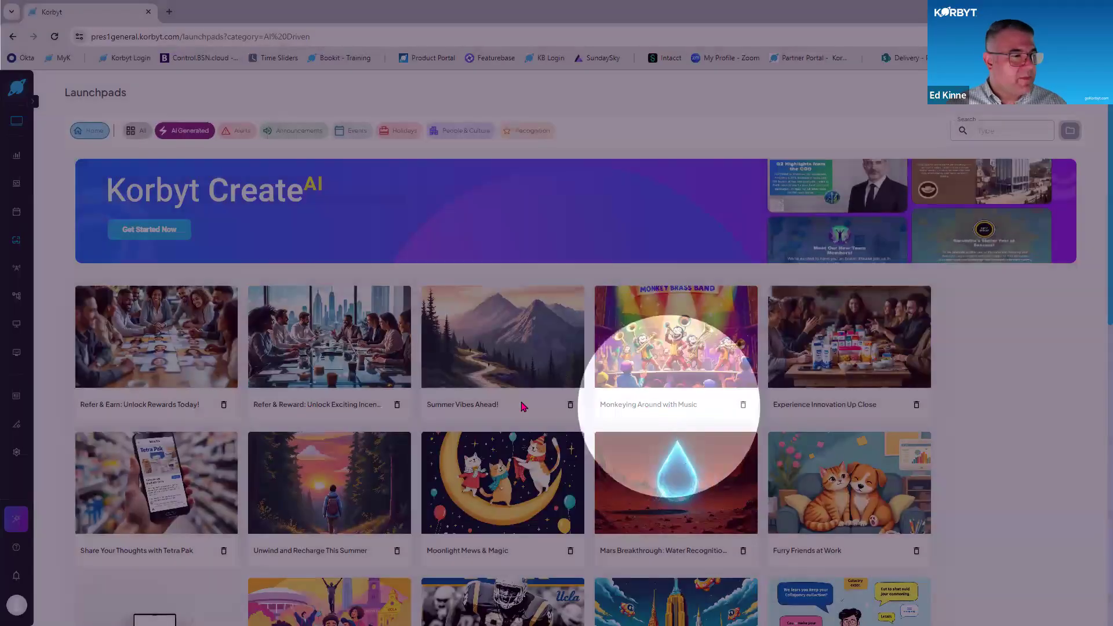
pyautogui.press('ctrl')
pyautogui.press('ctrl')
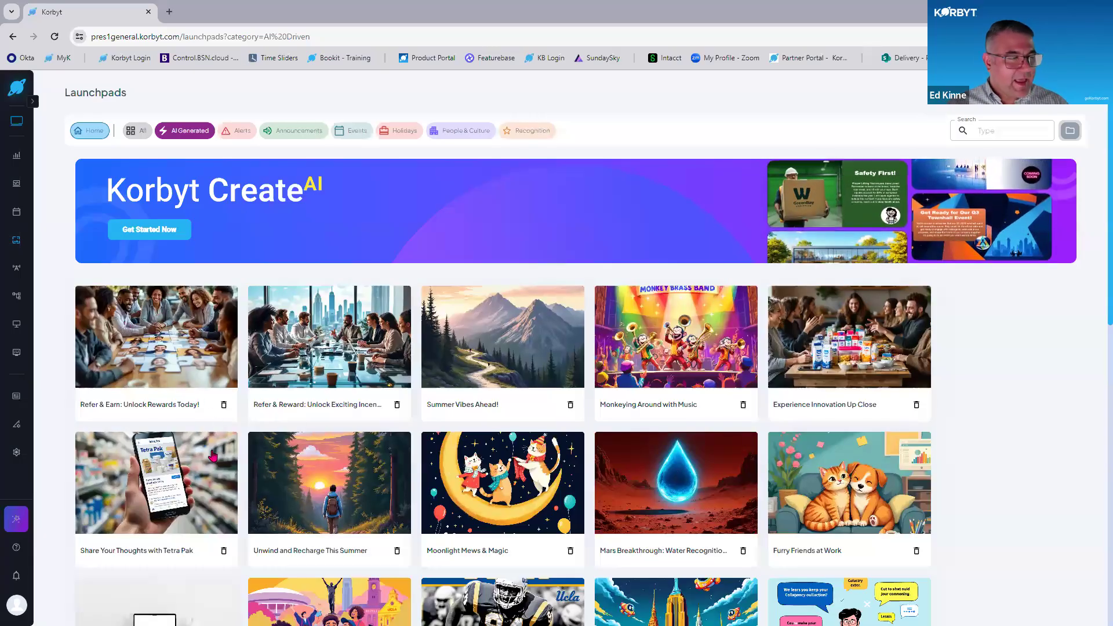
pyautogui.scroll(-2, 213, 456)
pyautogui.scroll(-1, 212, 457)
pyautogui.scroll(3, 371, 466)
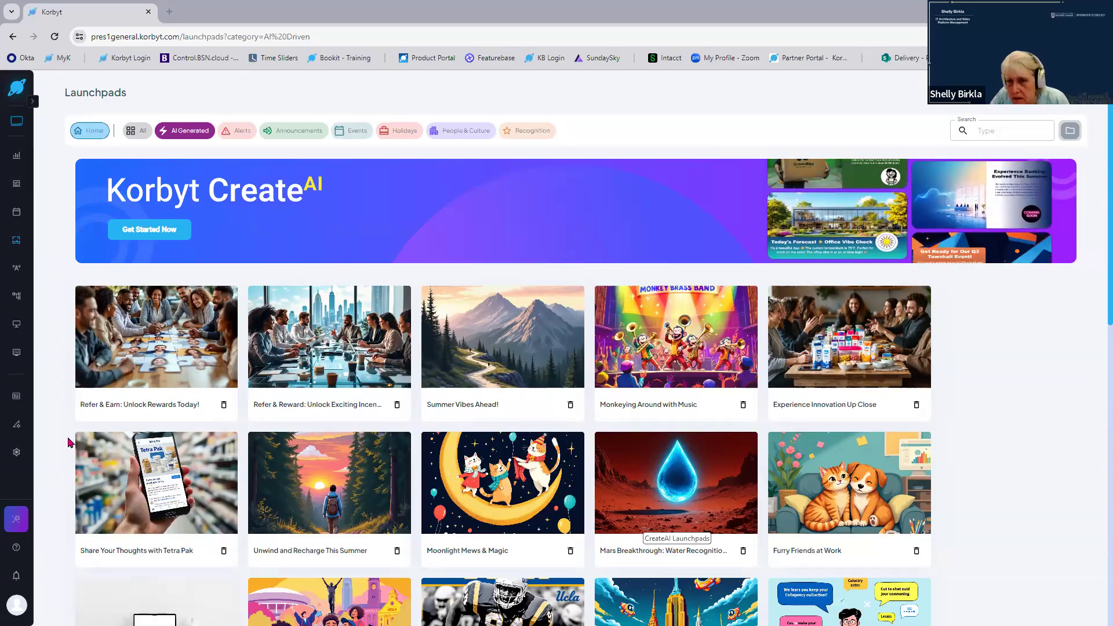
# Go to the layouts list and open the Training Tuesday Launchpad layout for editing.
pyautogui.hotkey('ctrl', '+')
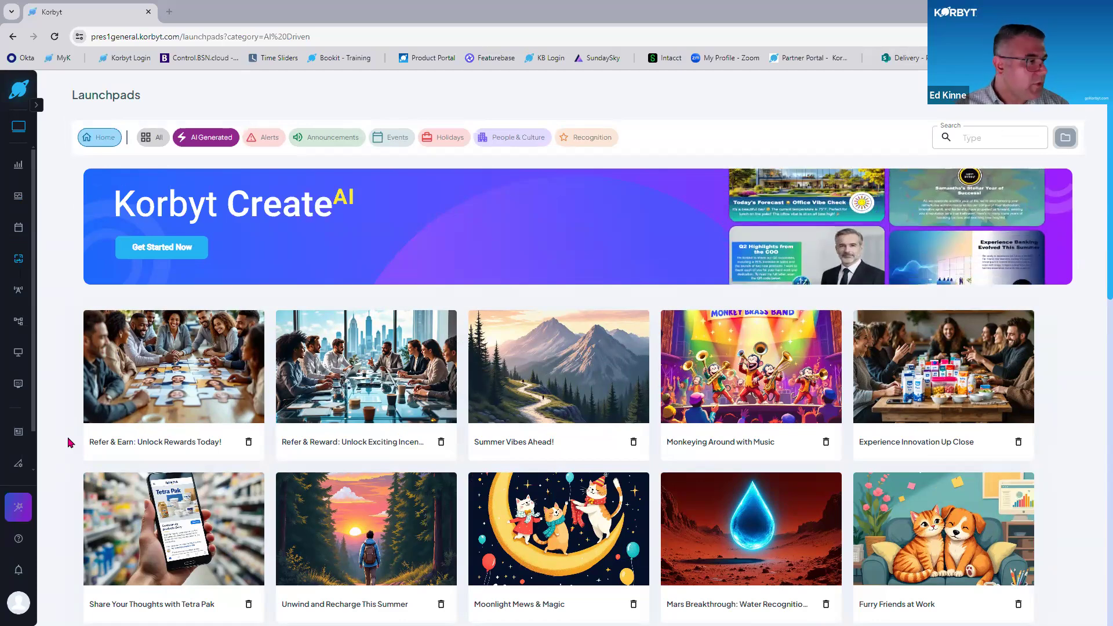
pyautogui.moveTo(17, 262)
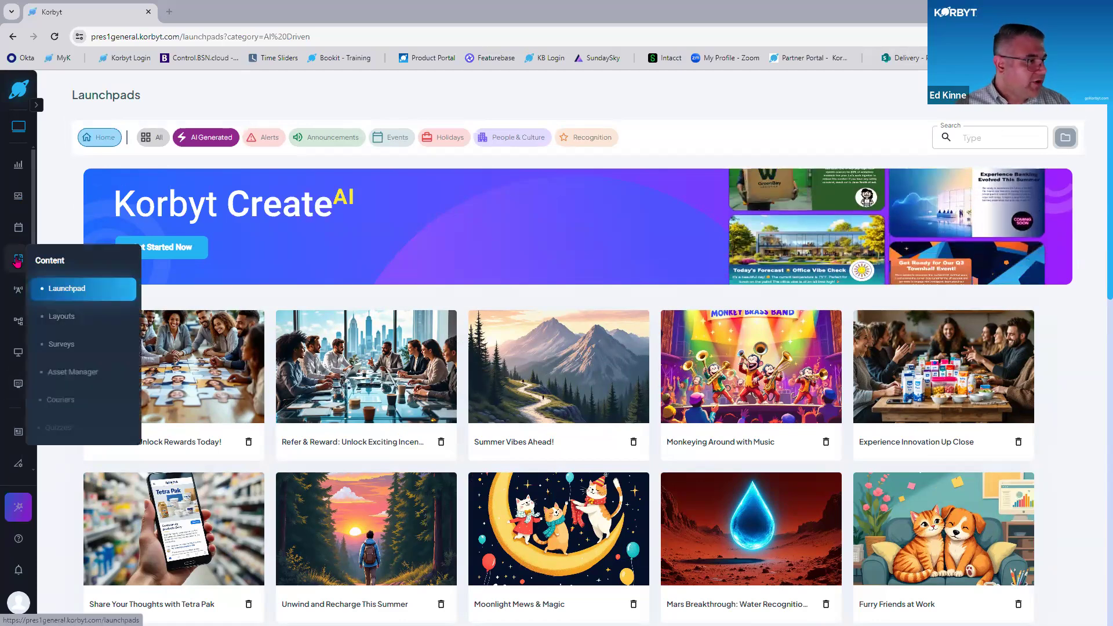
pyautogui.click(66, 320)
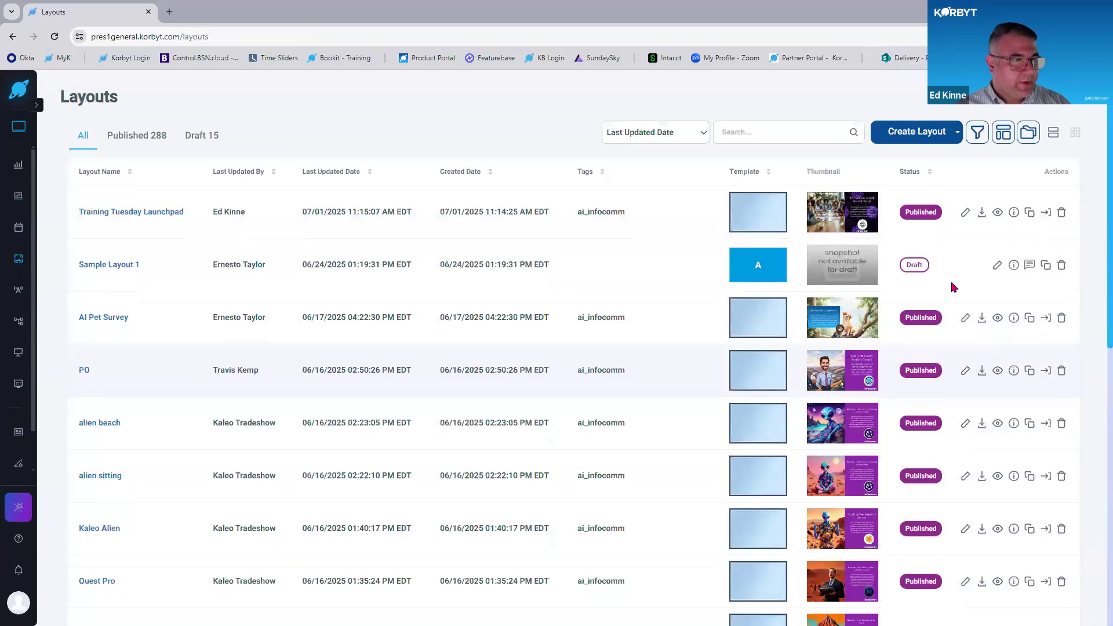
pyautogui.click(965, 213)
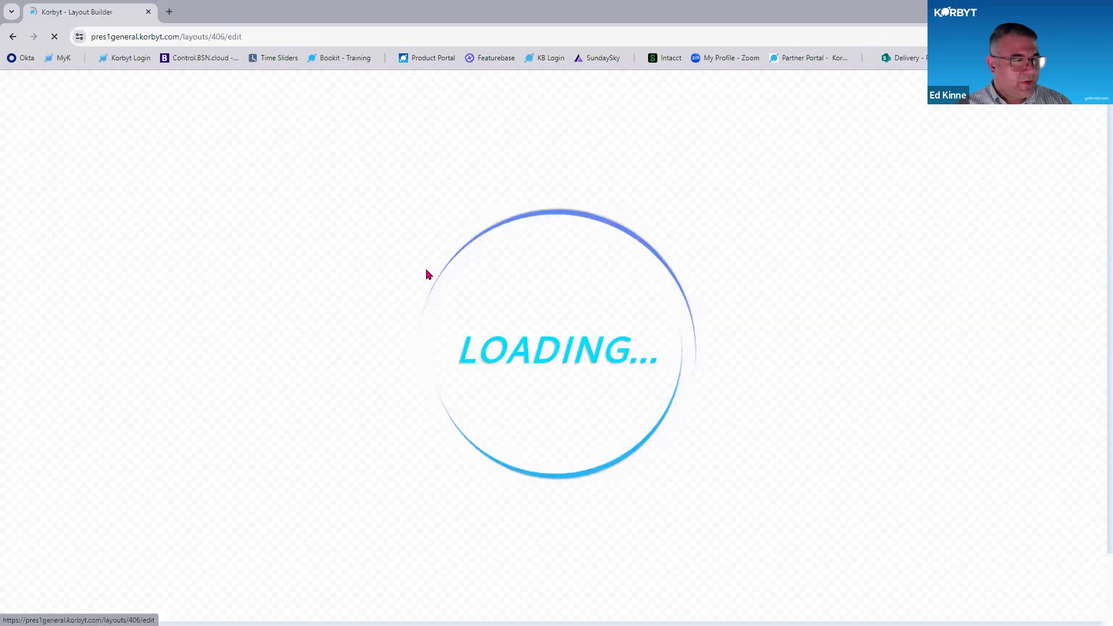
pyautogui.press('ctrl')
pyautogui.press('ctrl')
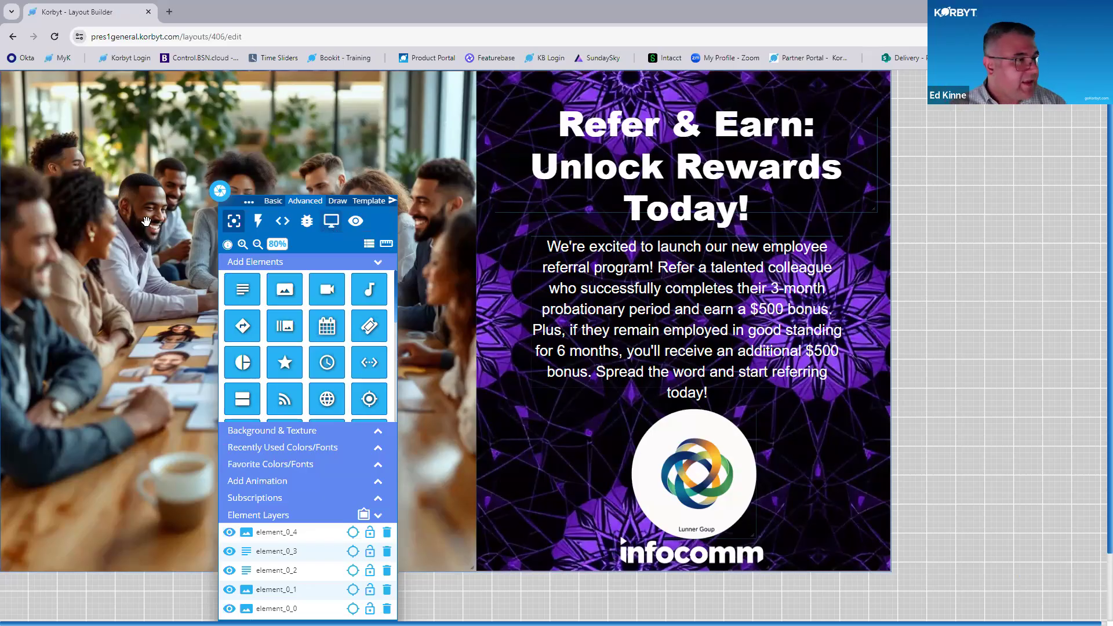
# Try the layout in portrait orientation, move the tool palette off the artwork to inspect the result, and leave the editor without saving.
pyautogui.click(332, 221)
pyautogui.click(643, 154)
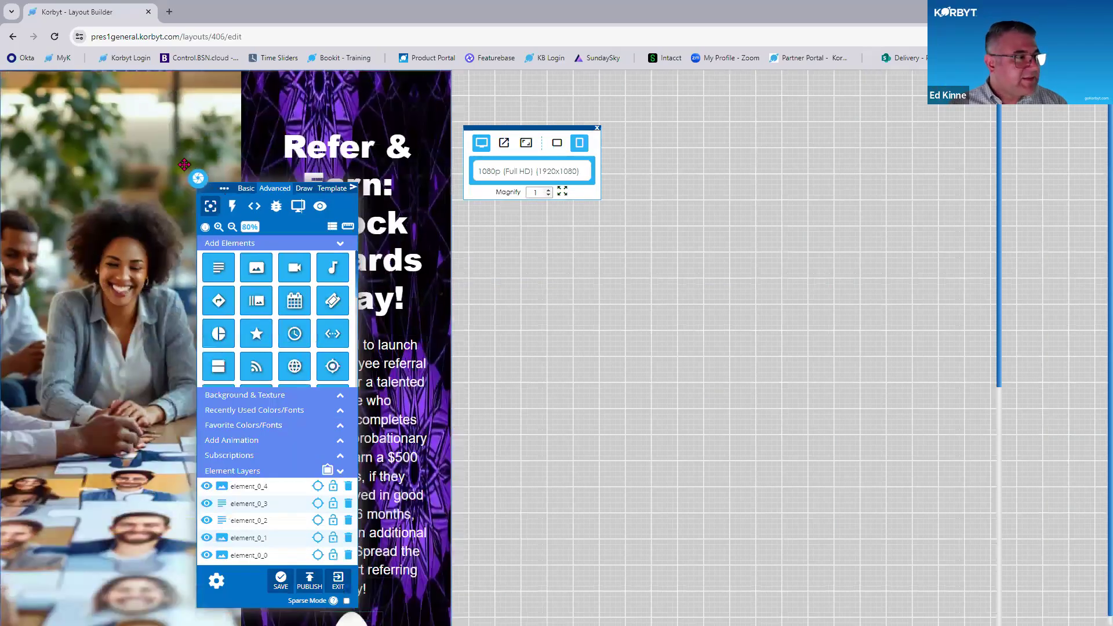
pyautogui.hotkey('ctrl', '-')
pyautogui.hotkey('ctrl', '-')
pyautogui.moveTo(184, 165); pyautogui.dragTo(573, 163)
pyautogui.scroll(-6, 172, 325)
pyautogui.scroll(6, 198, 368)
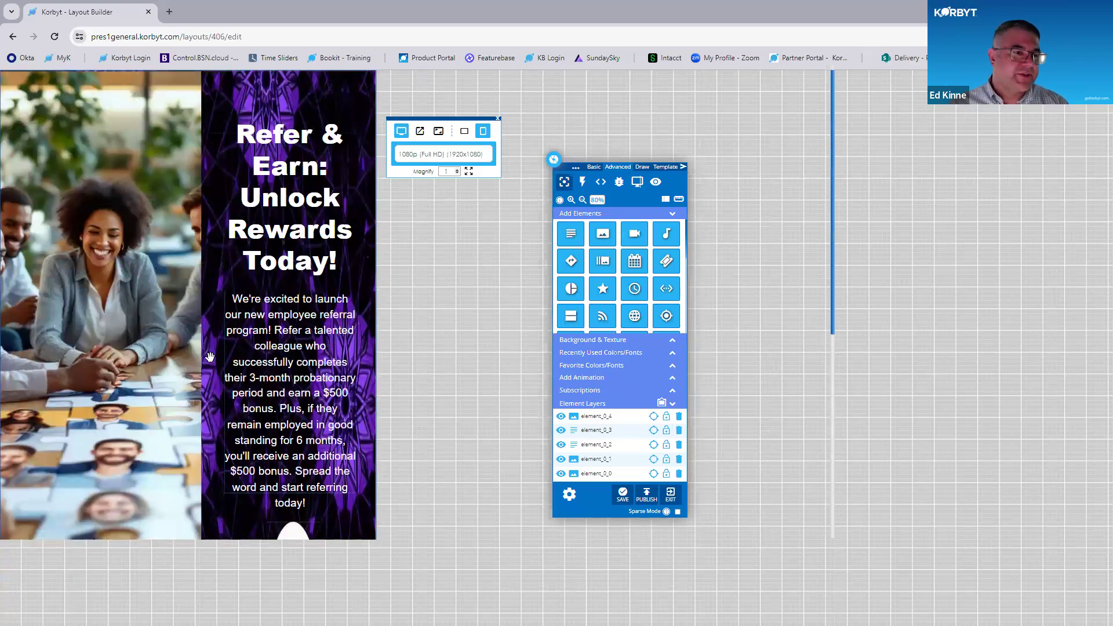
pyautogui.press('ctrl')
pyautogui.press('ctrl')
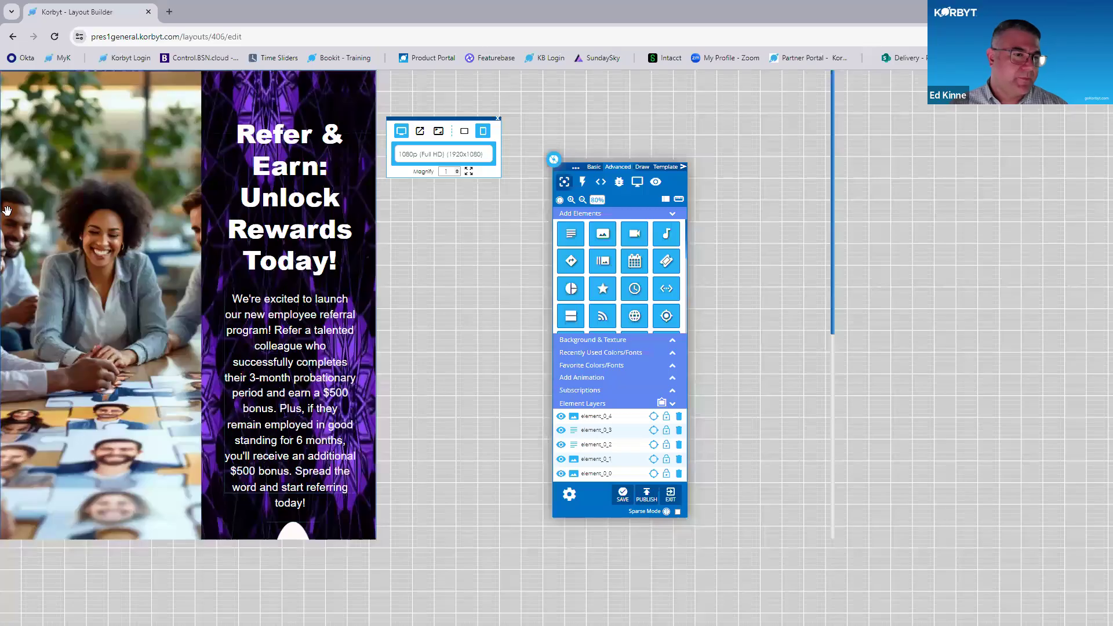
pyautogui.click(11, 36)
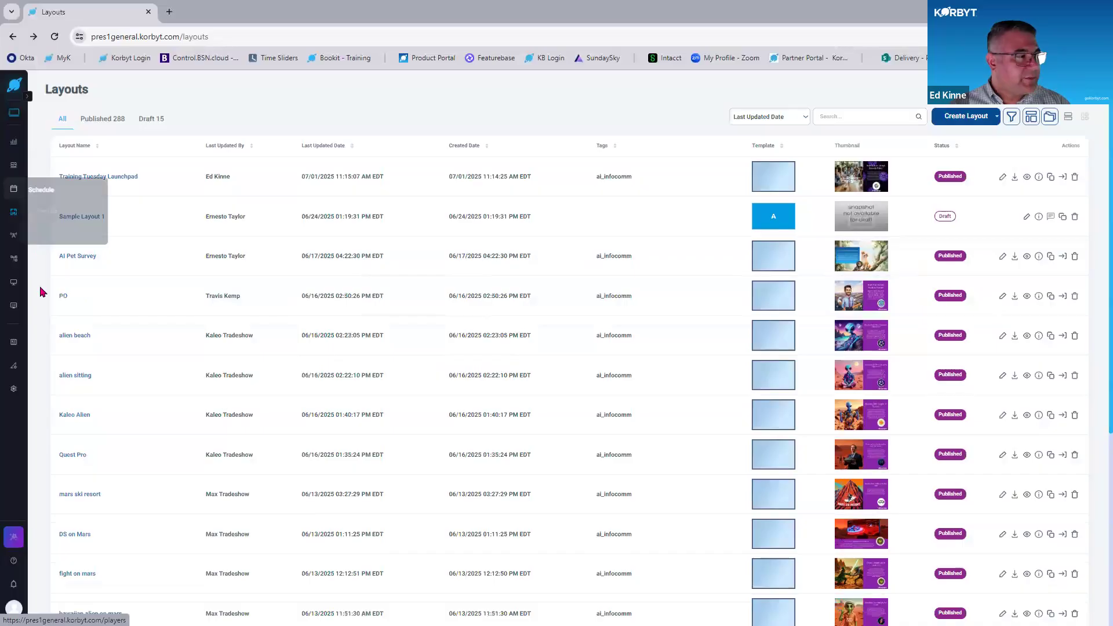
# Reopen the AI-generated "Refer & Earn: Unlock Rewards Today!" launchpad and apply the template with the text banner along the bottom of the image.
pyautogui.click(14, 540)
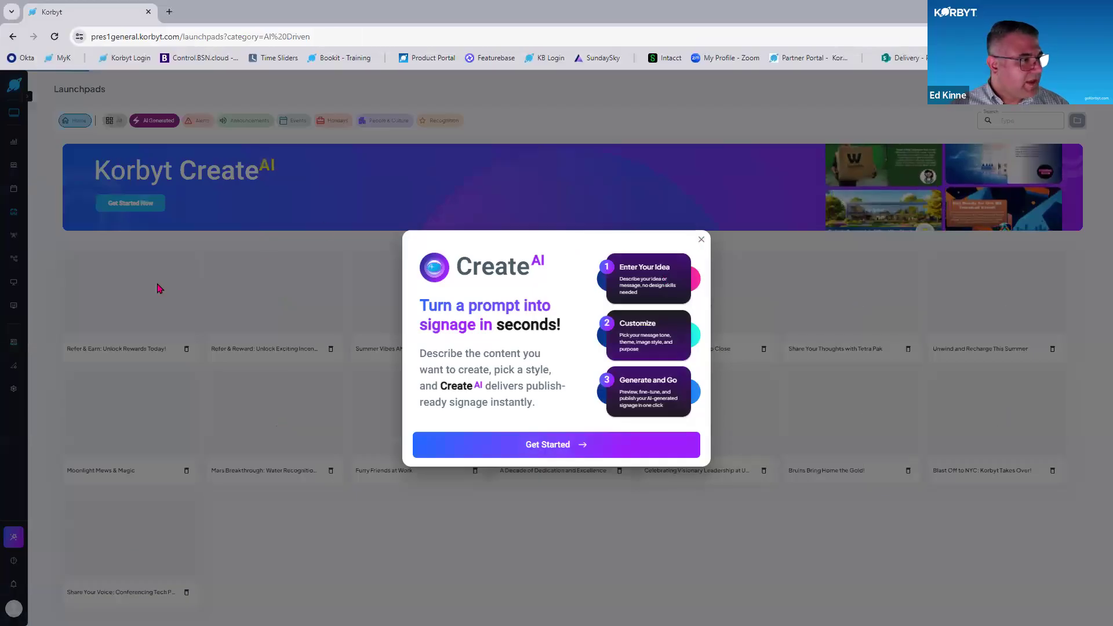
pyautogui.click(157, 289)
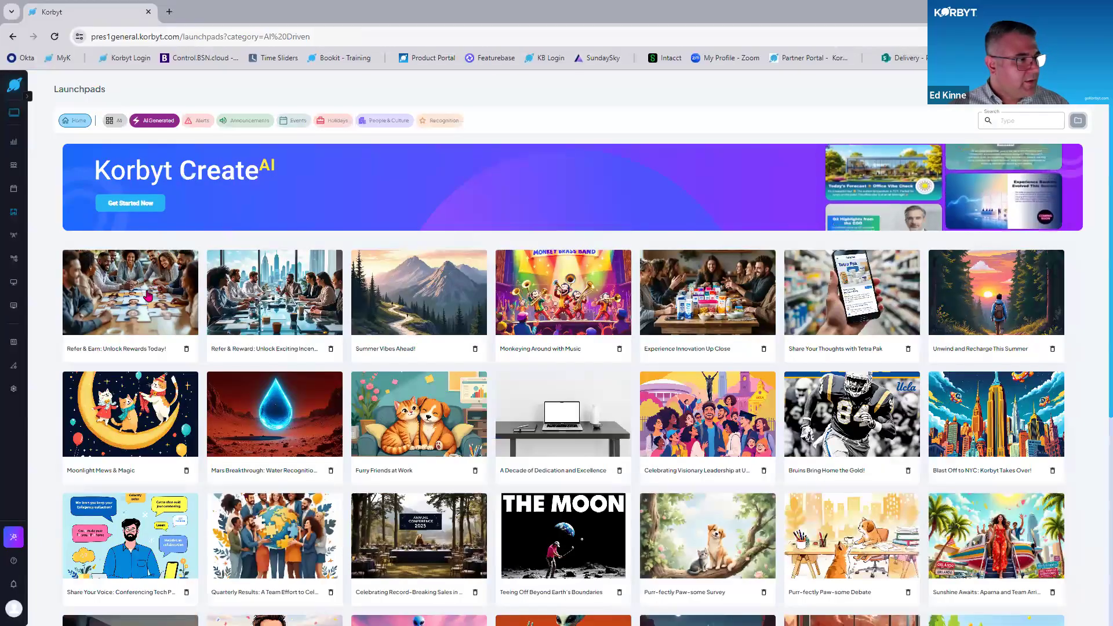
pyautogui.click(157, 290)
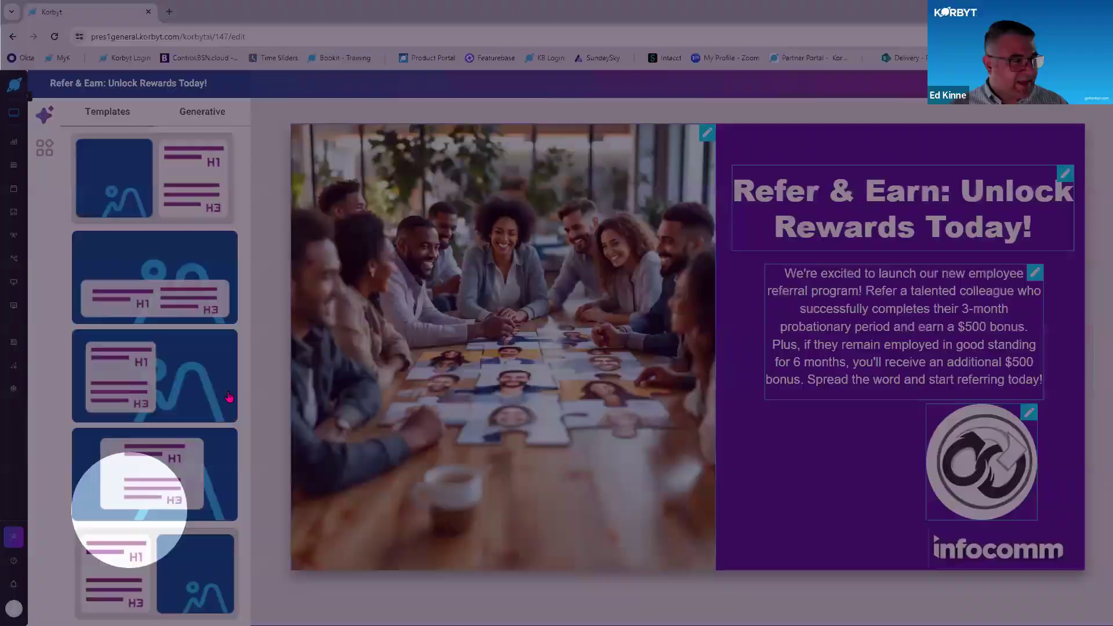
pyautogui.click(178, 280)
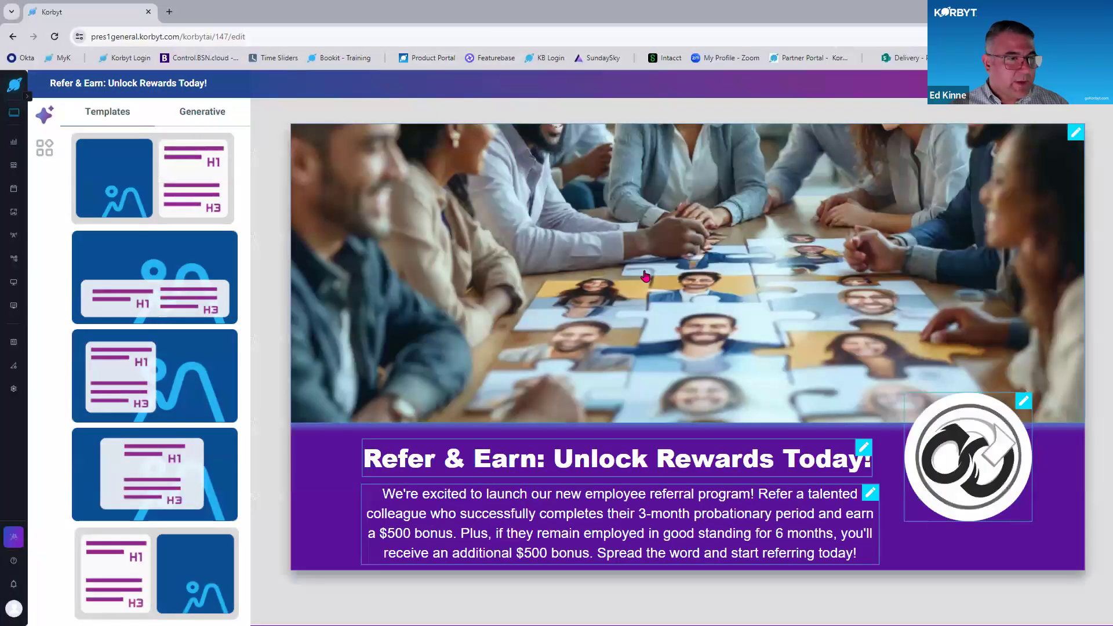